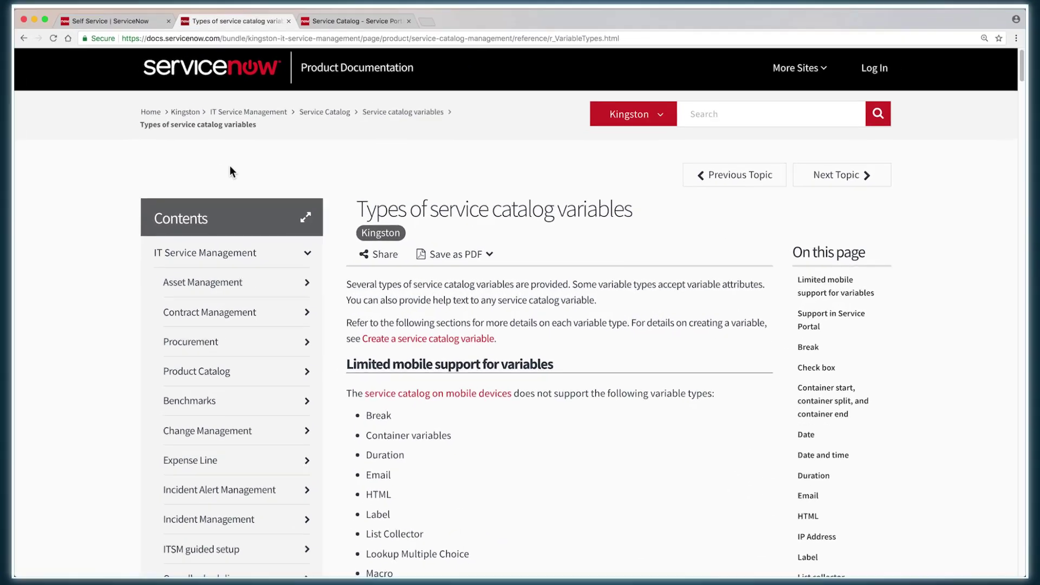
Scroll the variable types documentation page and jump to its List collector section
scroll(222, 161, down, 2)
scroll(222, 162, down, 2)
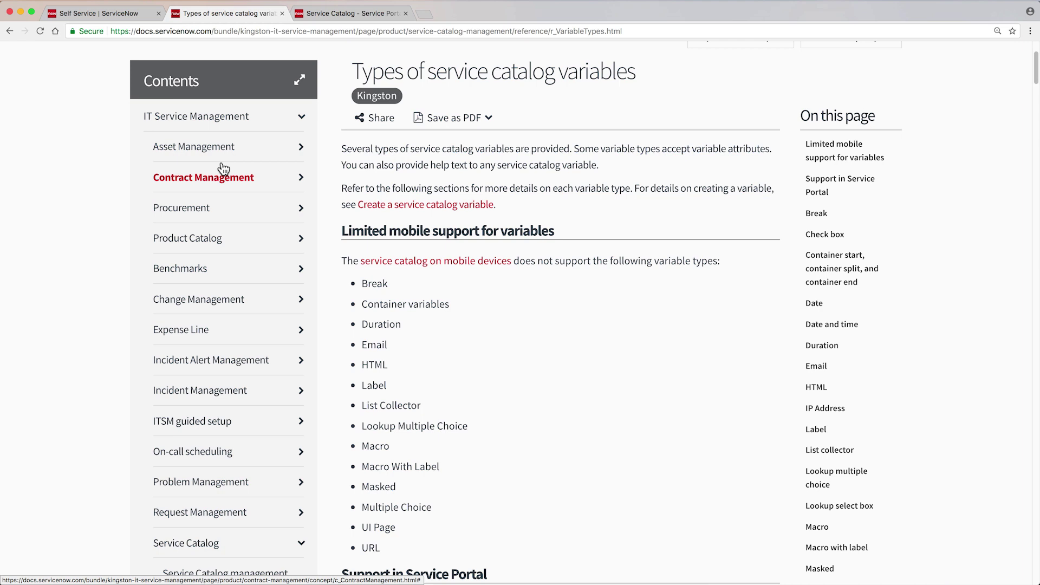
scroll(223, 169, down, 3)
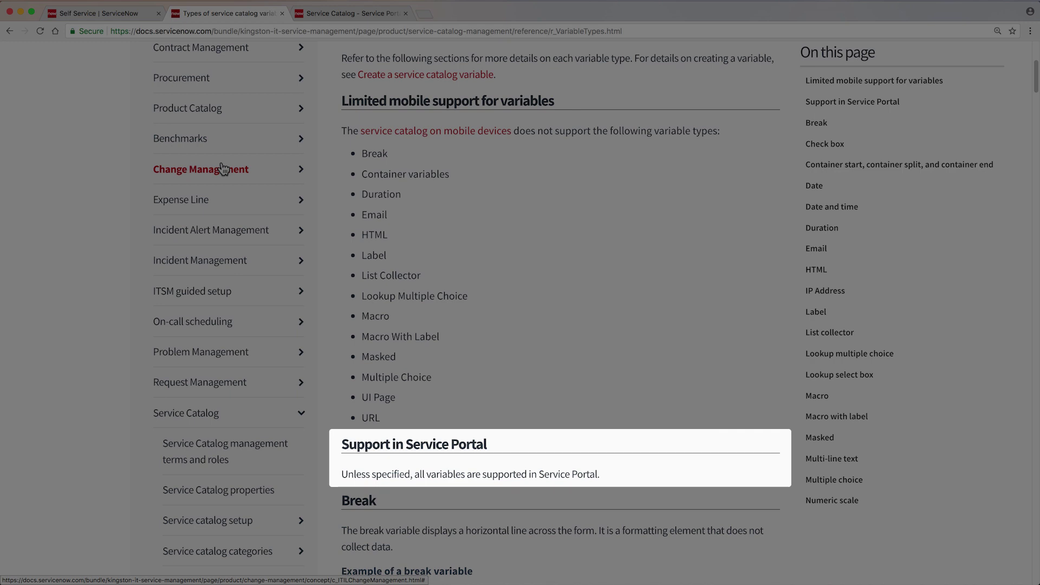
scroll(224, 169, down, 3)
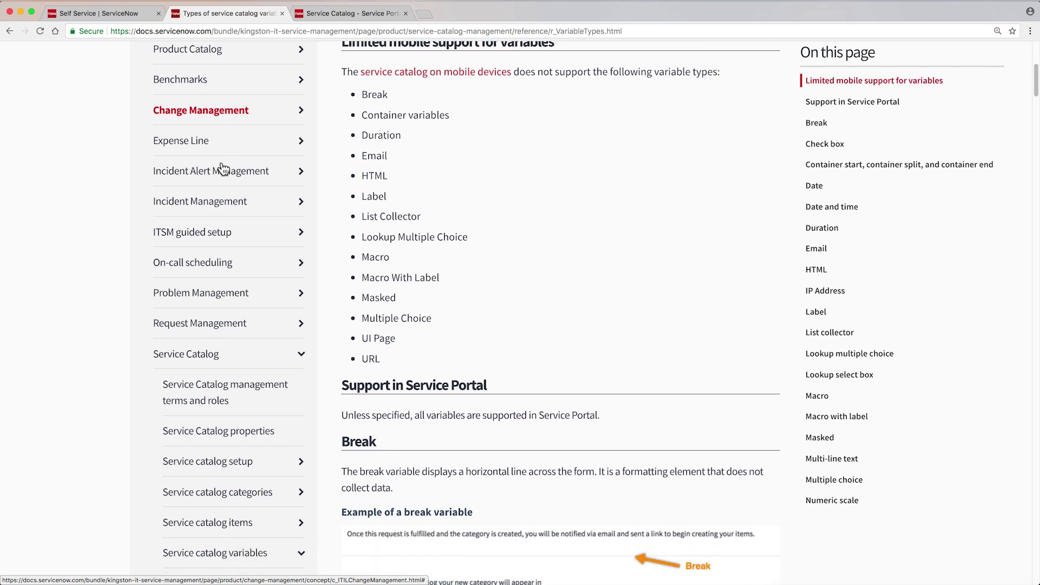
scroll(224, 169, down, 5)
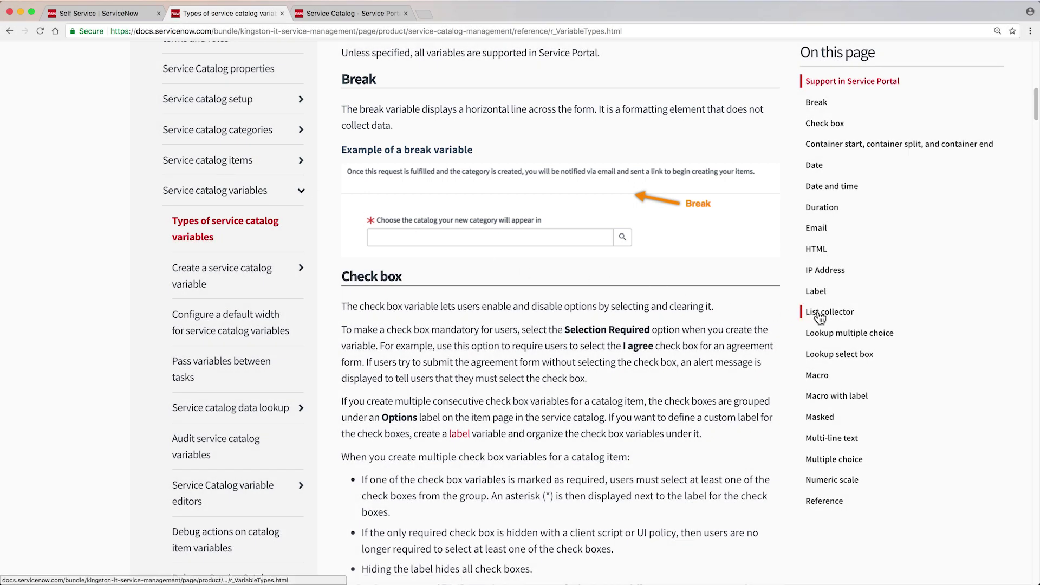
click(818, 313)
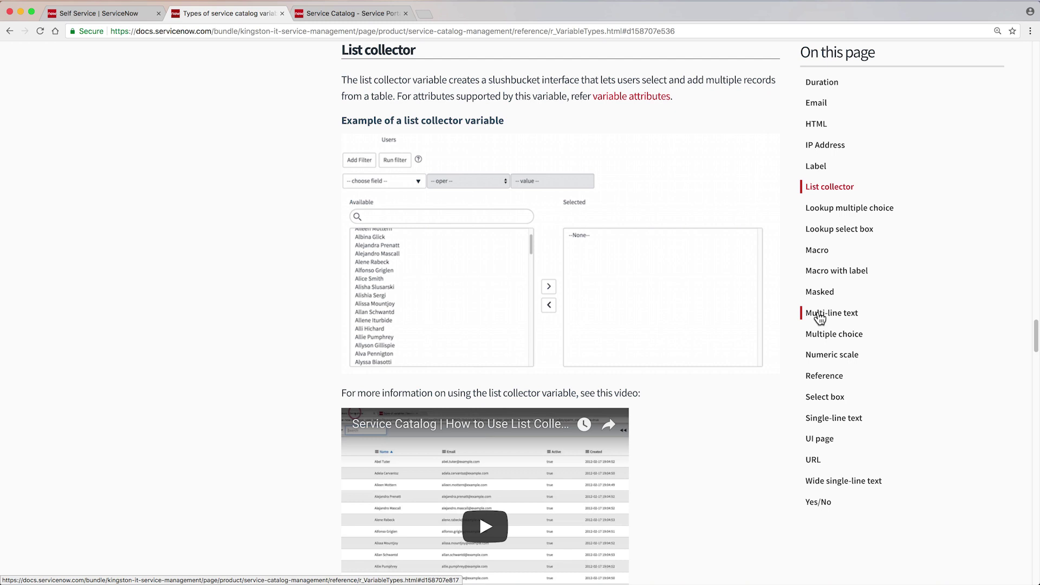
Open the variable attributes page and search it for 'list collector'
click(639, 102)
key(ctrl+f)
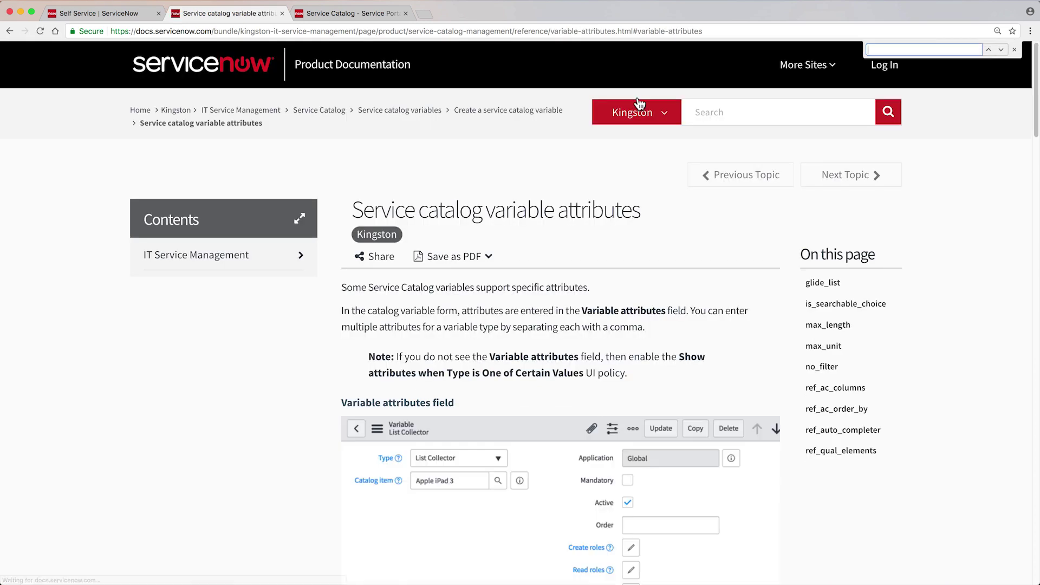
text(list collector)
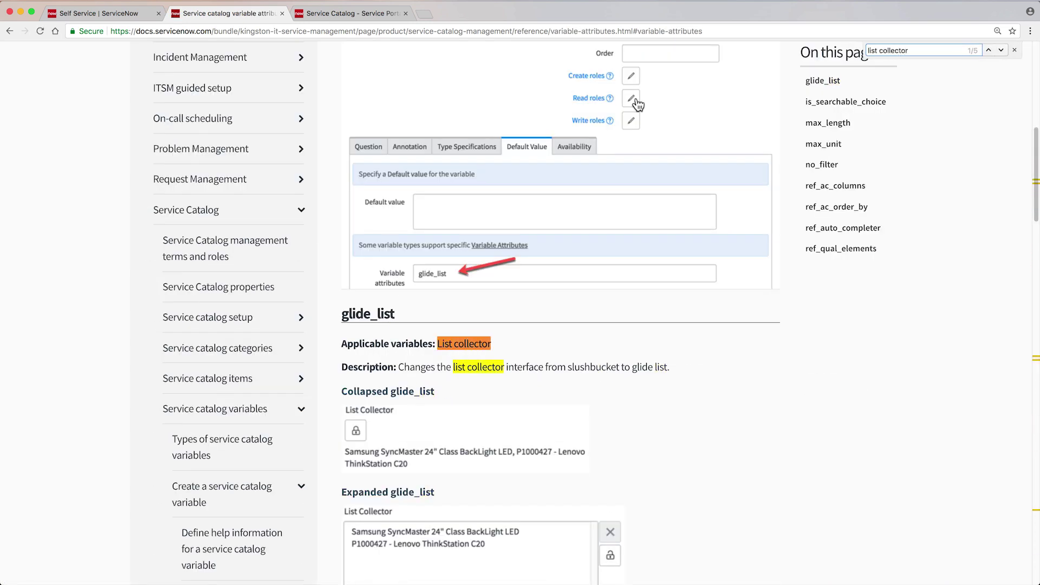
scroll(574, 135, down, 3)
scroll(574, 134, down, 1)
scroll(574, 141, down, 8)
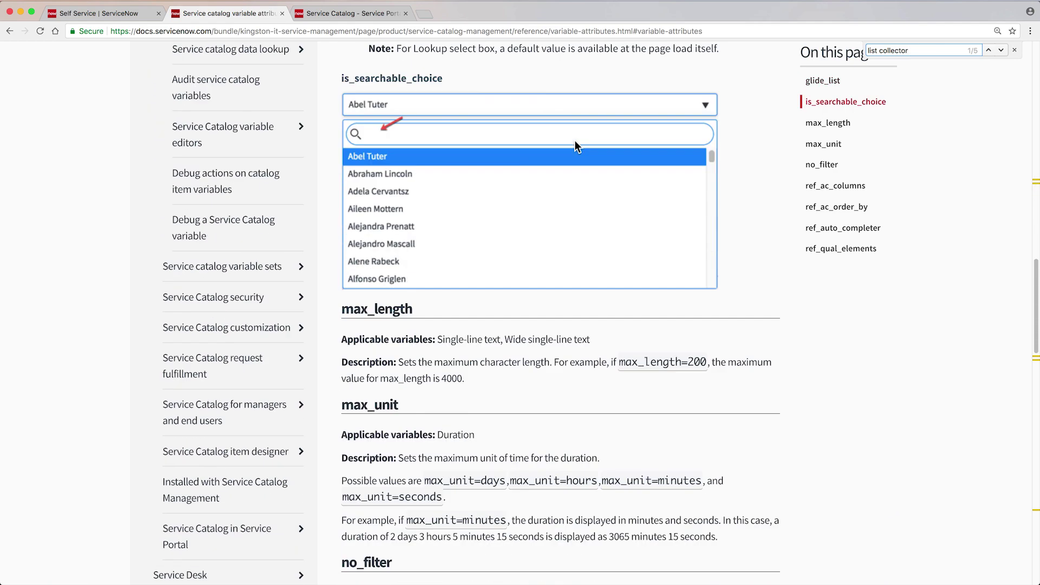
scroll(574, 141, down, 8)
scroll(574, 141, down, 4)
scroll(574, 140, down, 5)
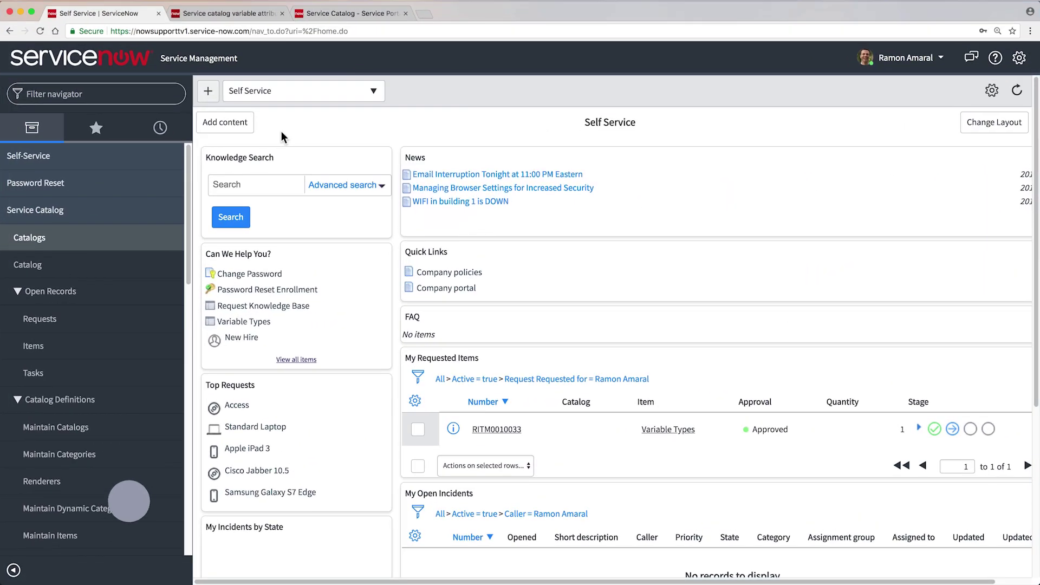
Filter the navigator with 'main' and open Maintain Items
click(159, 92)
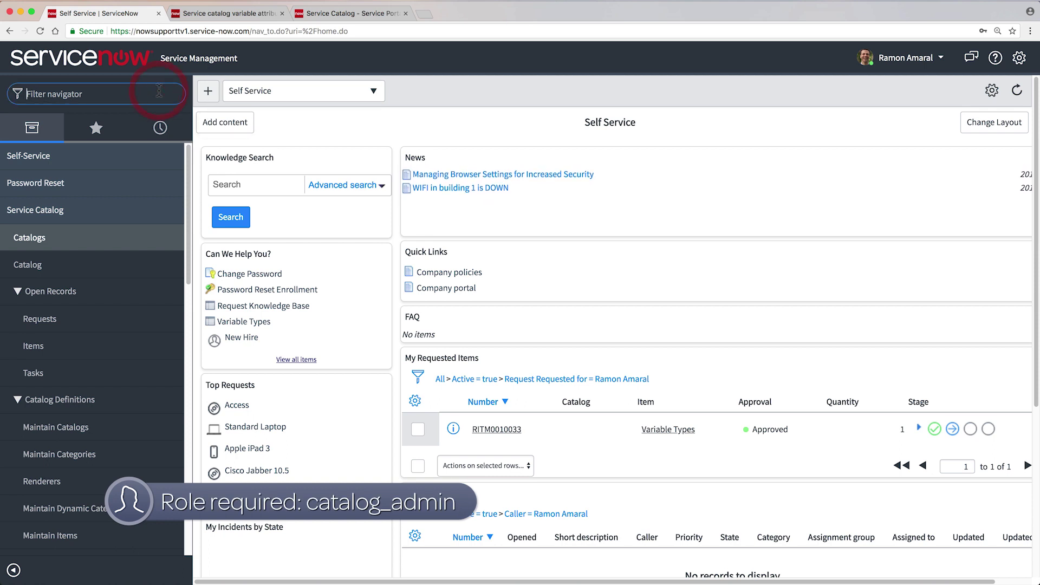
text(main)
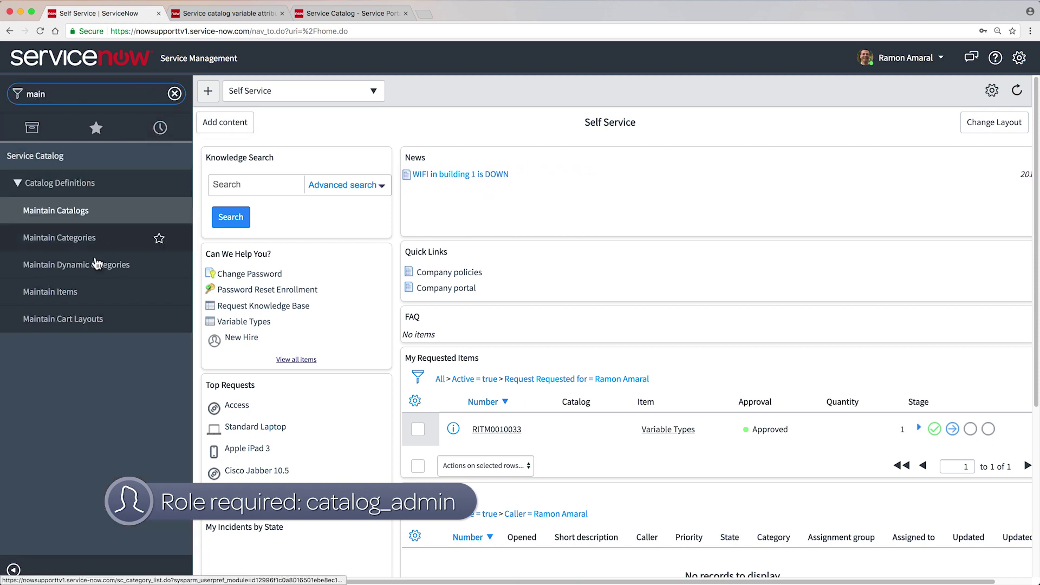
click(76, 295)
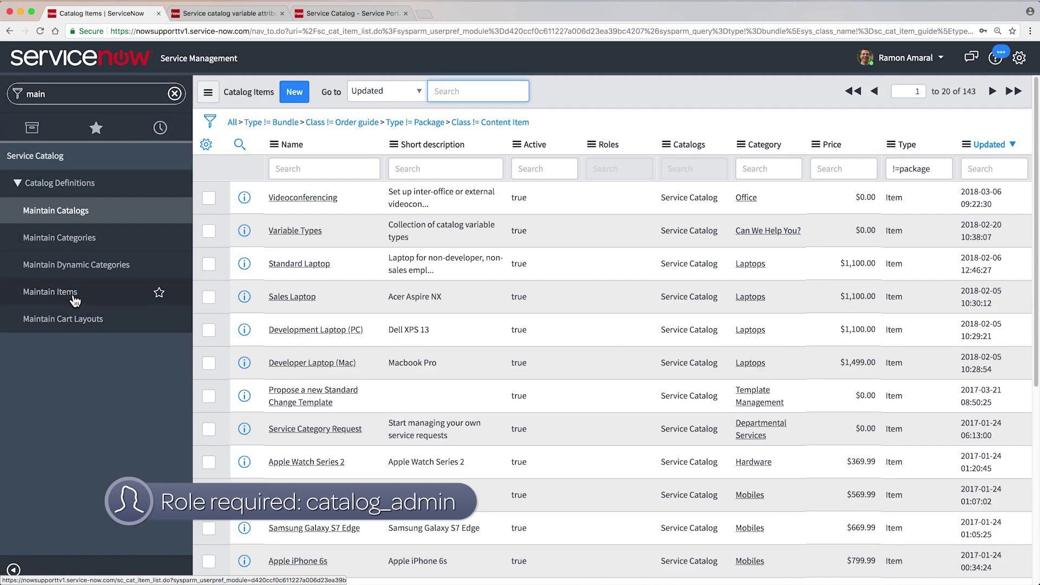
Open the Variable Types catalog item, review its variables, and preview it with Try It
click(294, 233)
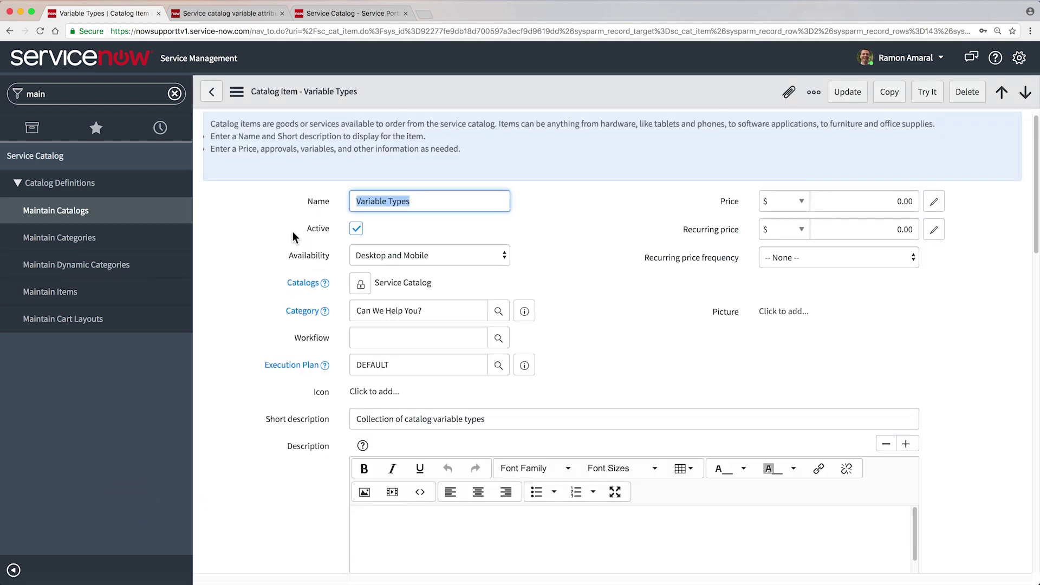
scroll(293, 232, down, 10)
scroll(292, 232, down, 2)
scroll(292, 232, down, 3)
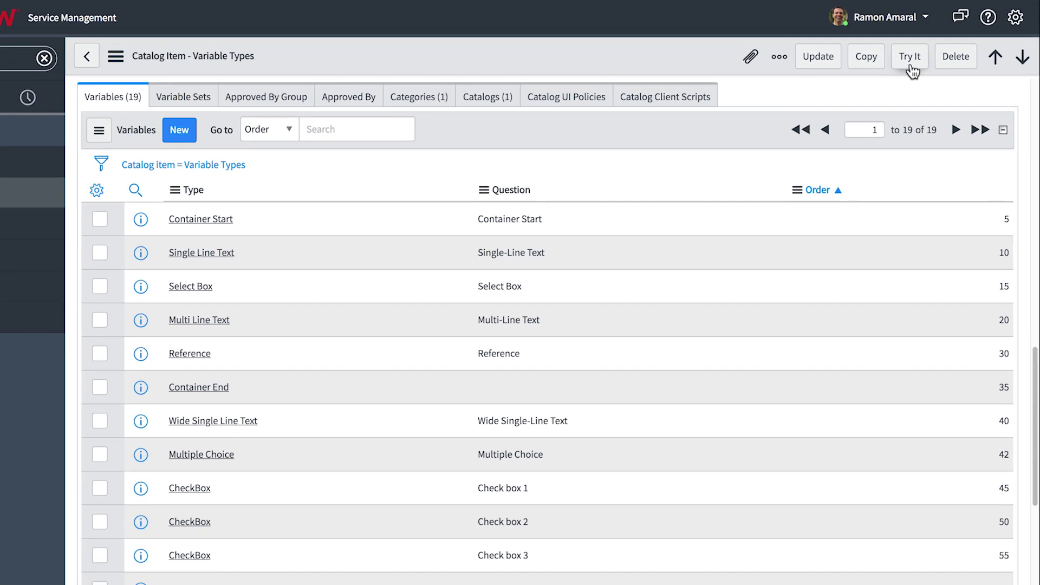
click(927, 95)
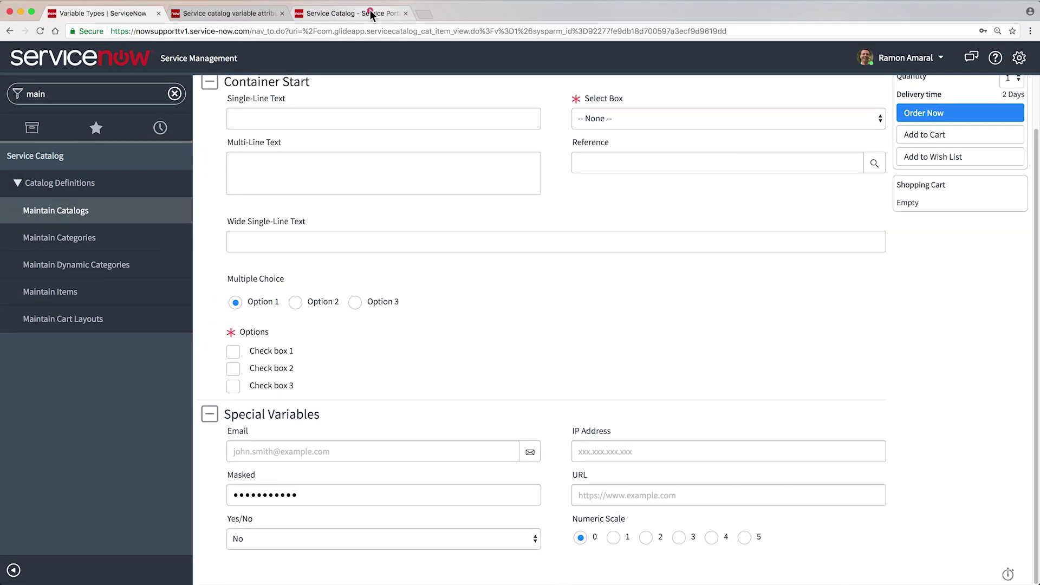
Scroll through the Variable Types form in the Service Portal tab, then return to the backend tab
click(370, 12)
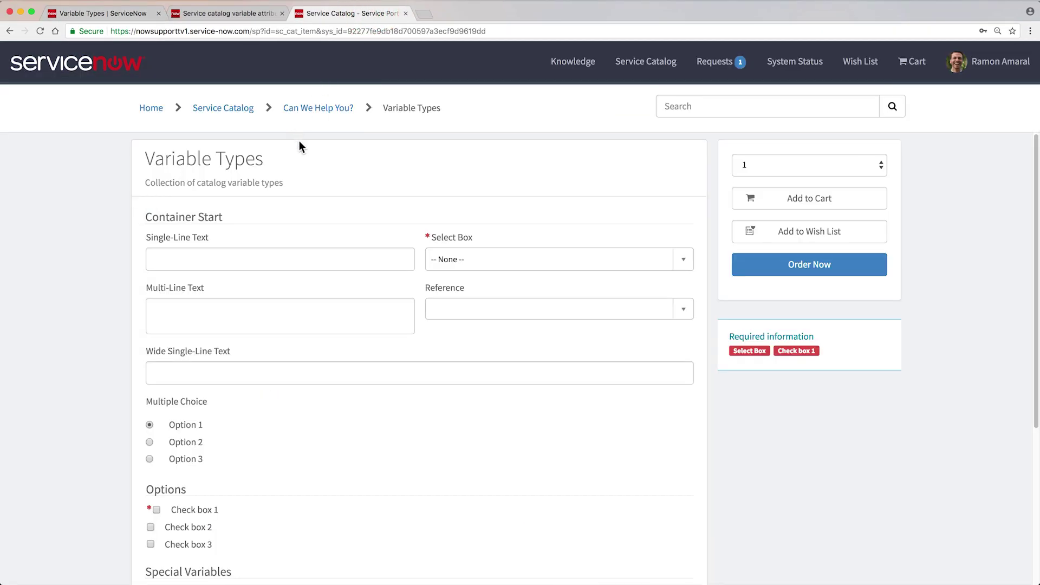
scroll(299, 149, down, 5)
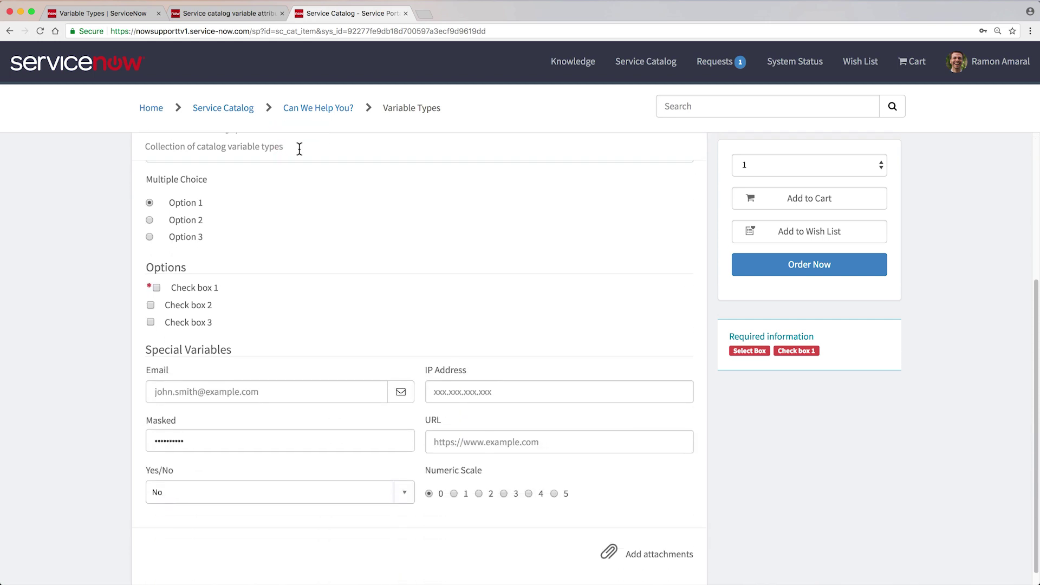
scroll(299, 148, down, 1)
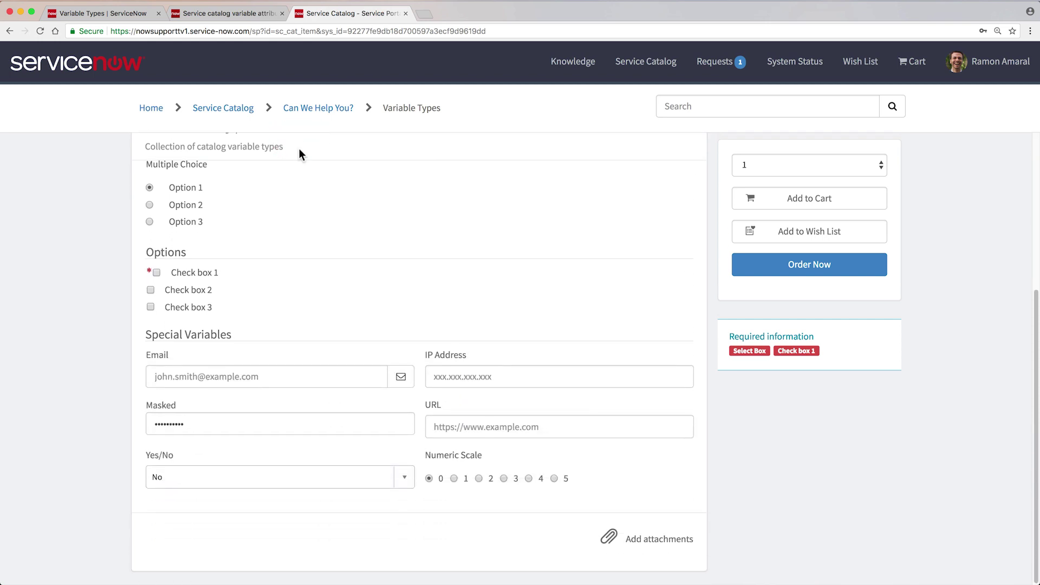
click(142, 16)
scroll(288, 102, up, 3)
Open Configure Item for Variable Types and scroll to the Variables list's Order values
right_click(391, 88)
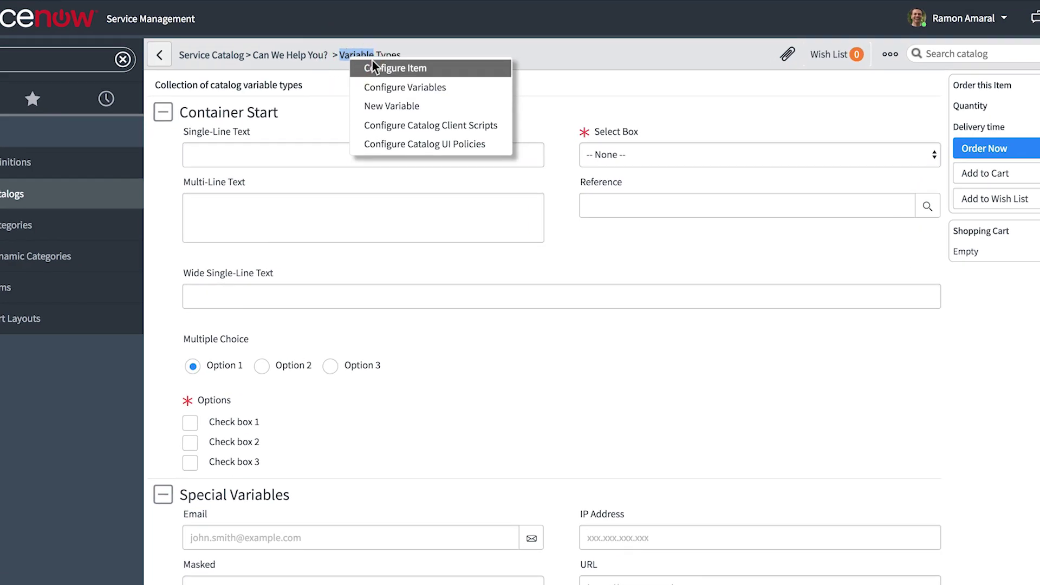
click(373, 66)
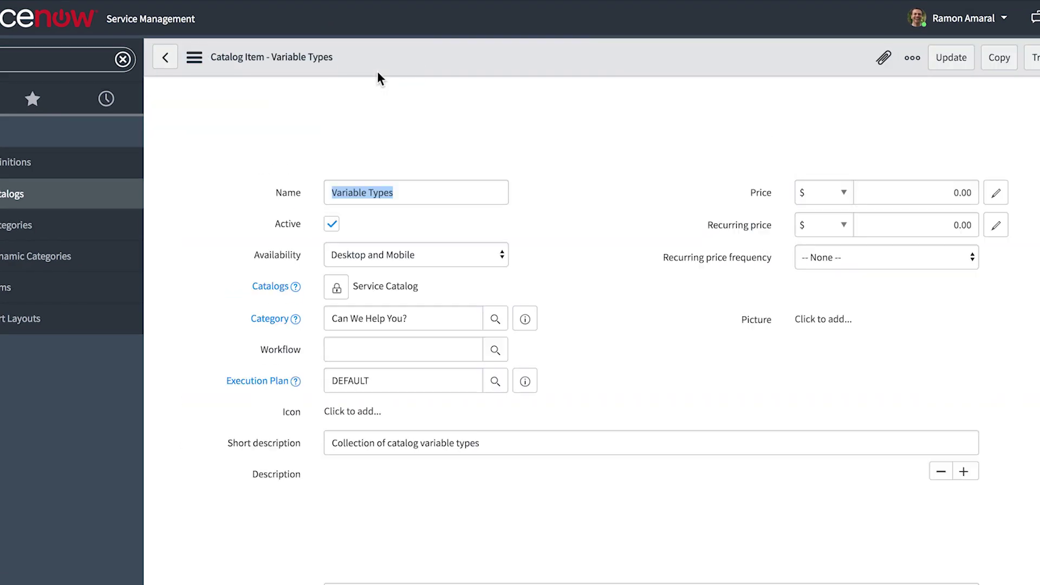
scroll(358, 125, down, 5)
scroll(350, 134, down, 8)
scroll(350, 134, down, 3)
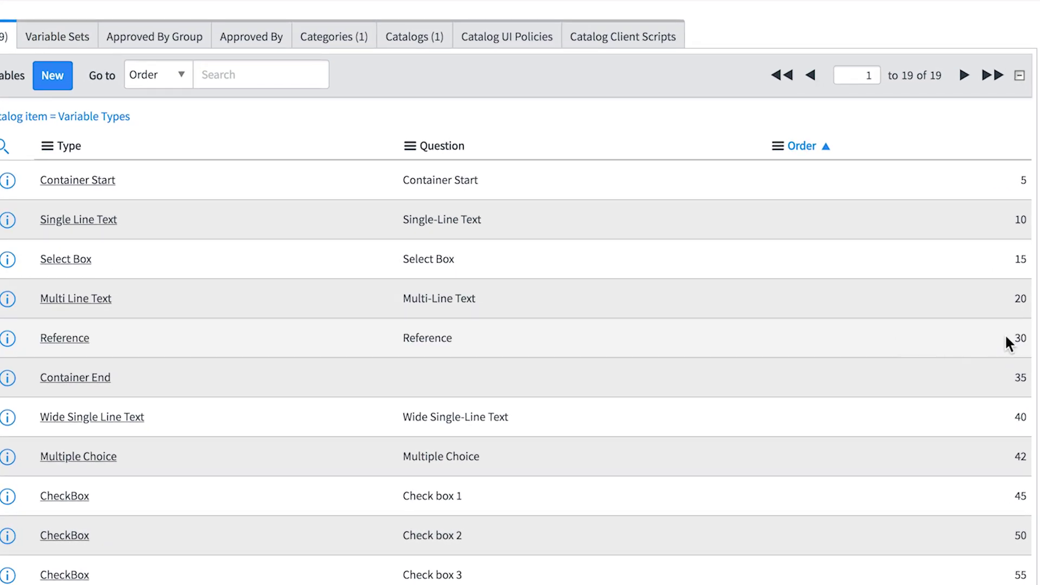
right_click(1010, 353)
Change the Reference variable's order to 20 and Multi Line Text's order to 30
double_click(1013, 338)
text(2)
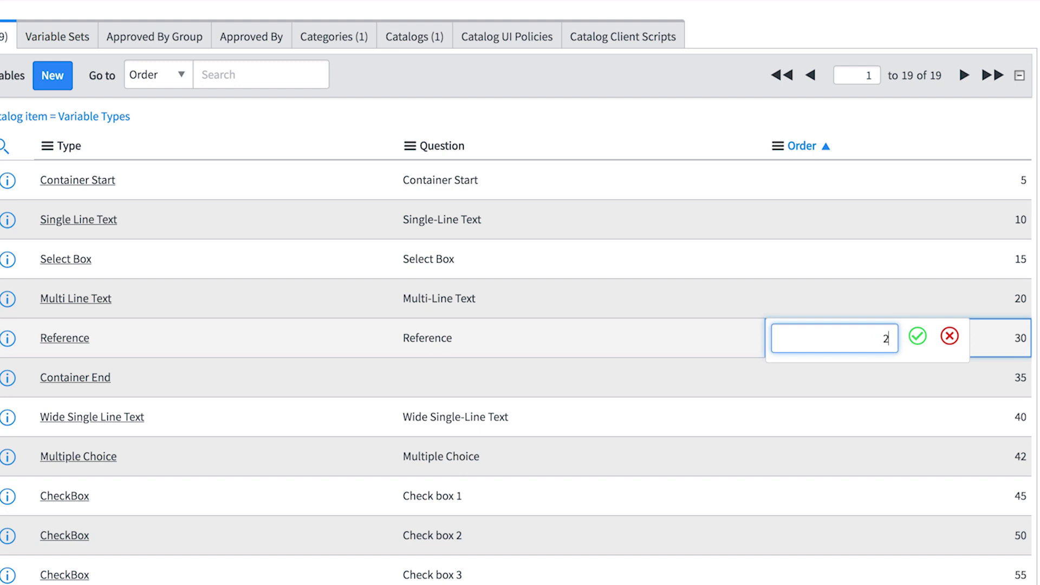
text(0)
click(917, 337)
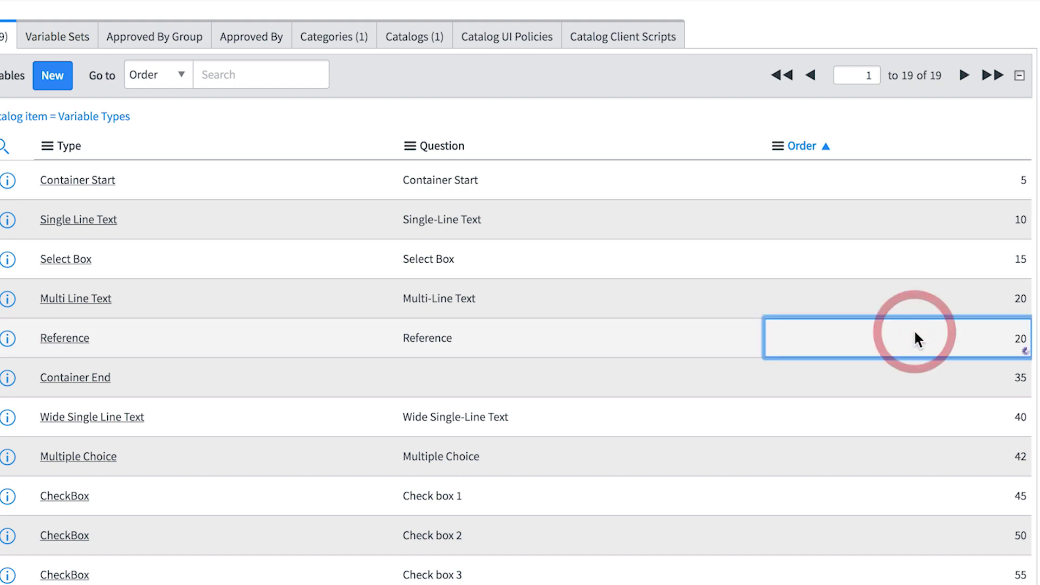
click(992, 298)
text(3)
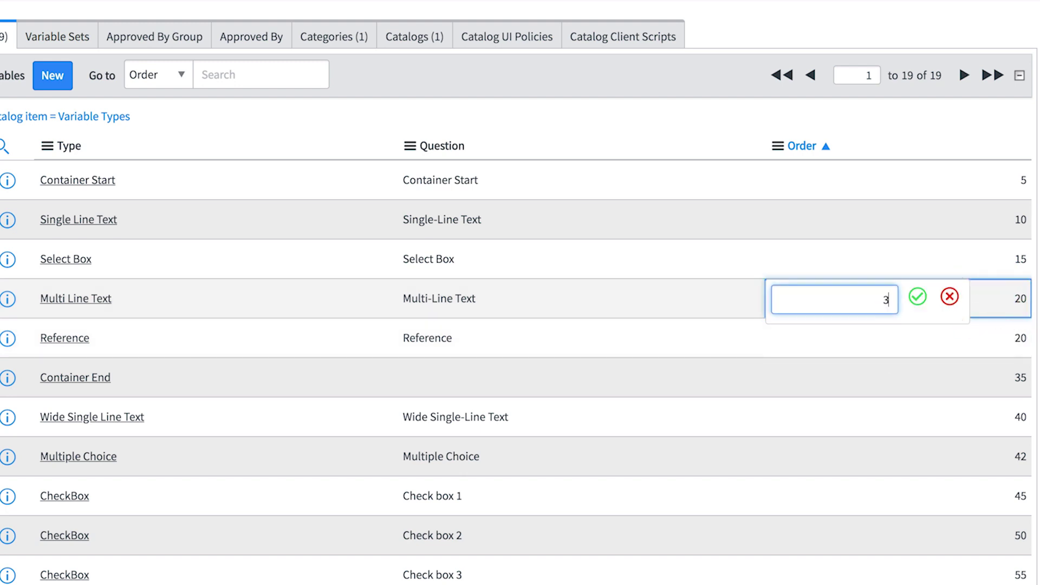
text(0)
click(920, 298)
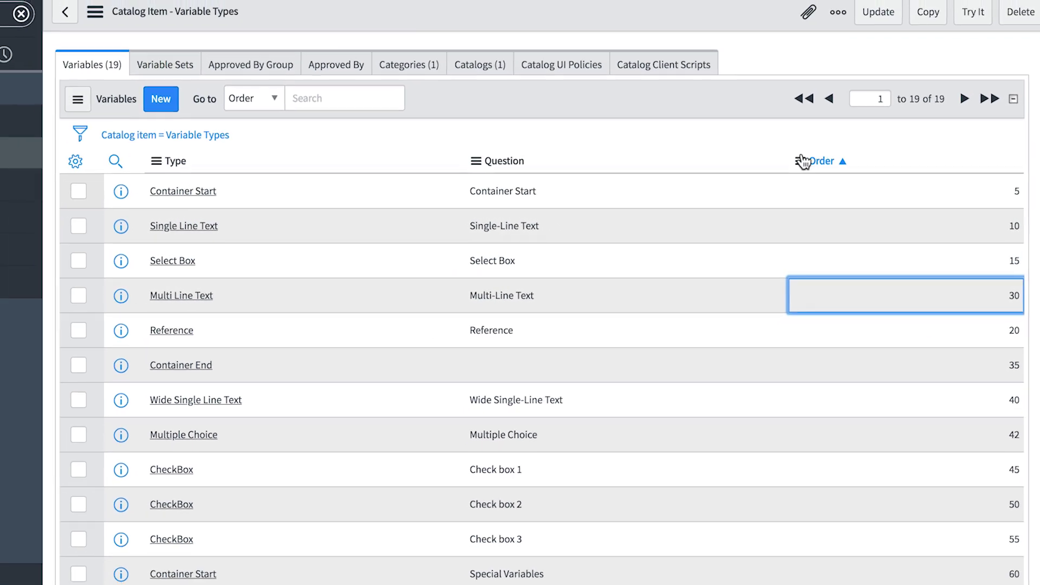
Sort the variables by Order ascending and open the Container Start record
click(805, 164)
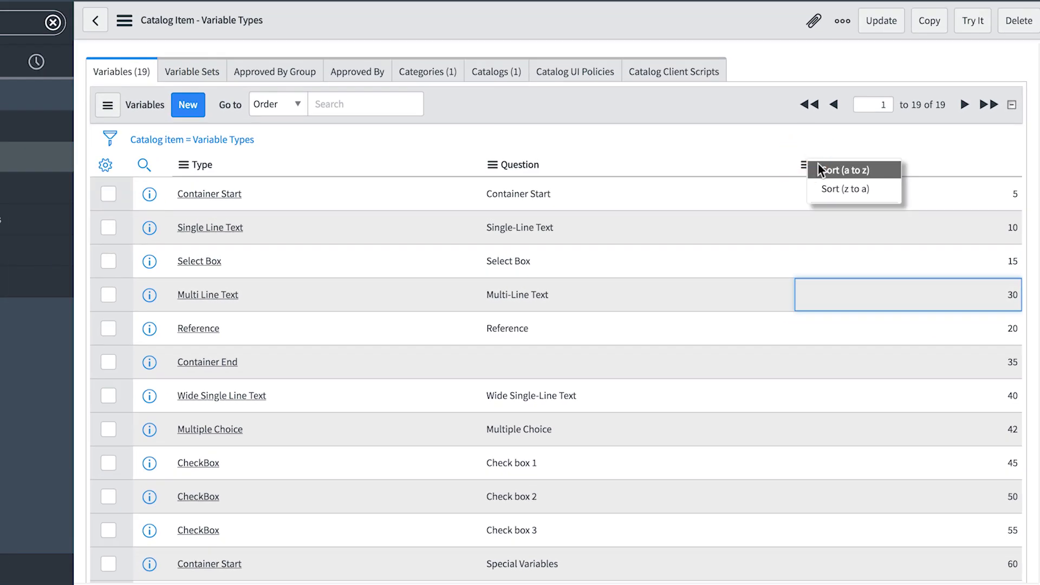
click(819, 170)
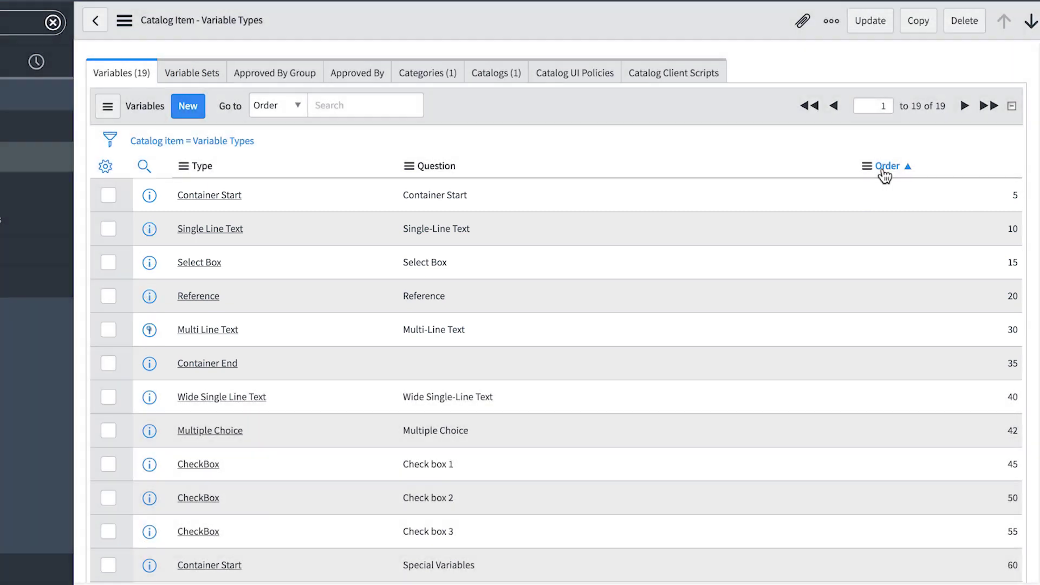
scroll(881, 170, down, 5)
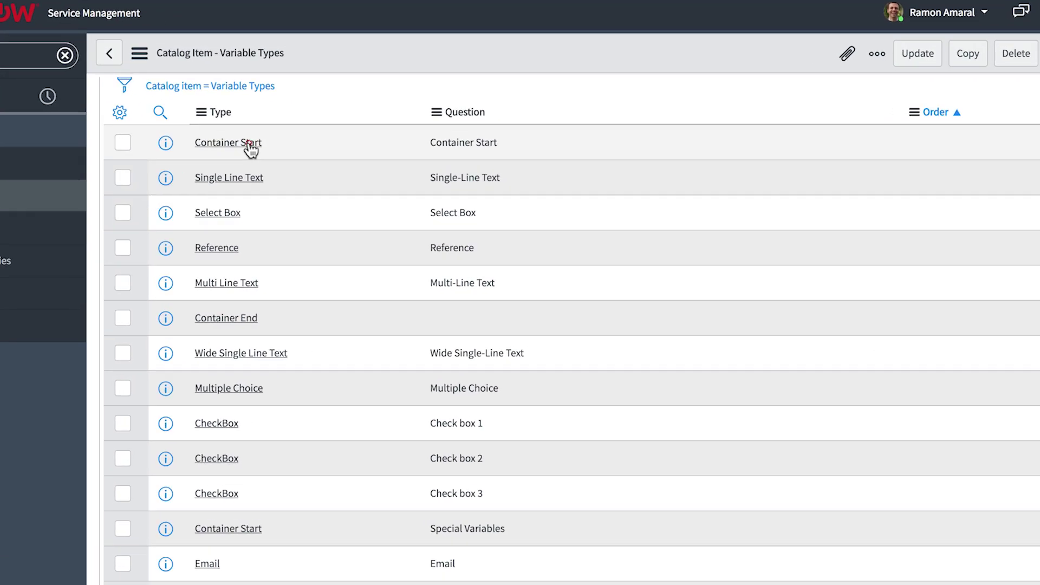
click(290, 160)
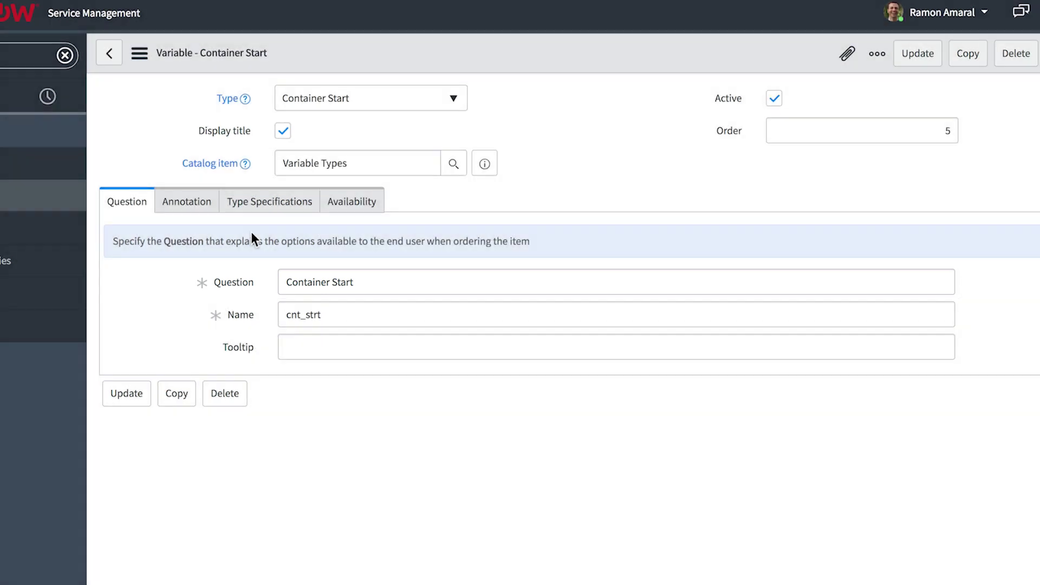
Show the Type Specifications settings of the Container Start variable
click(276, 208)
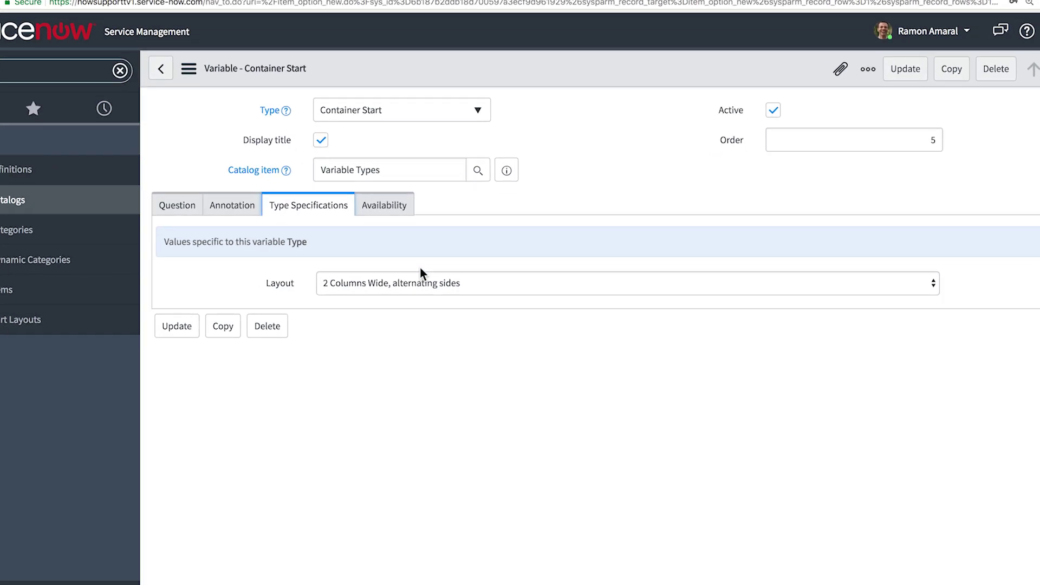
Review Container Start's Layout choices, keeping two columns alternating, then open Container End from the item
click(423, 277)
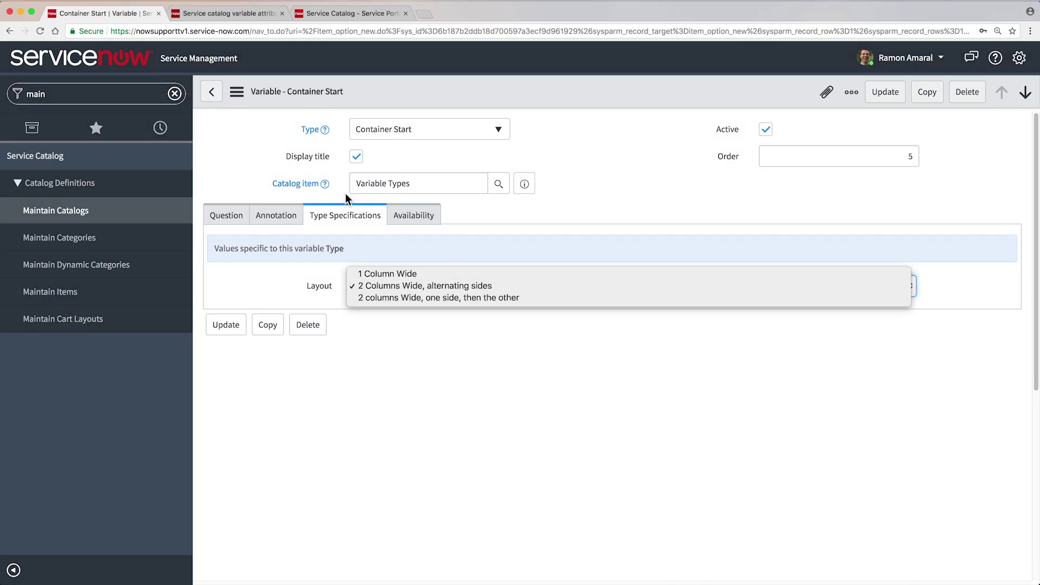
click(212, 99)
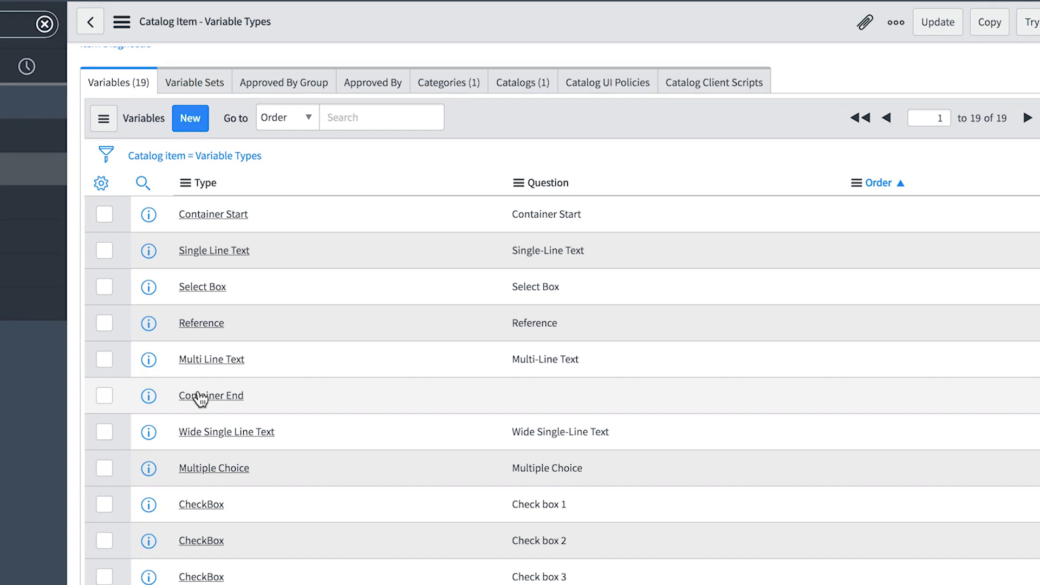
click(199, 397)
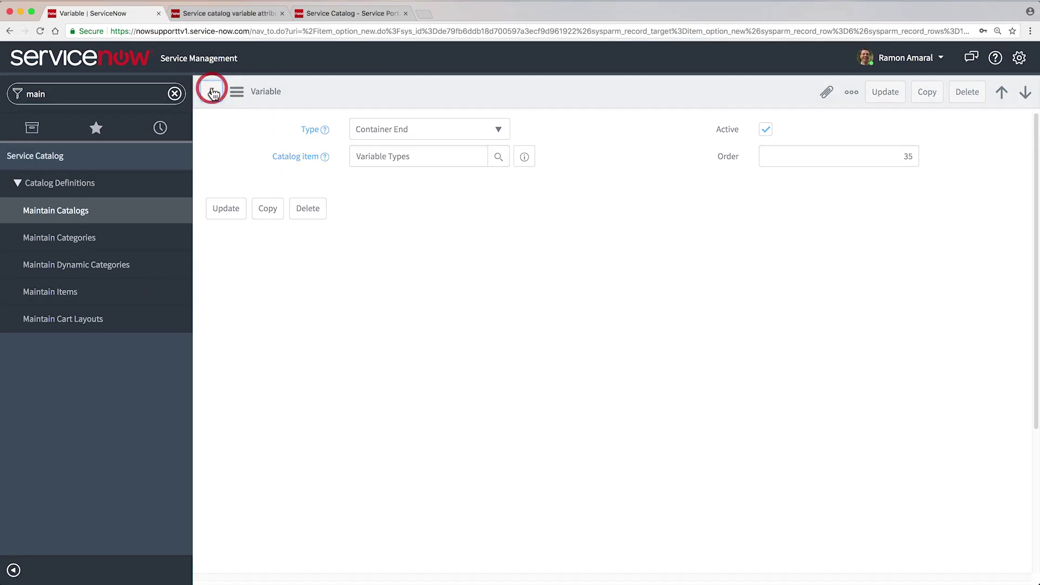
Open Single Line Text, enter 'This field accepts text, numbers (123), and special characters (!@#$).', and review its question
click(211, 92)
scroll(229, 185, down, 15)
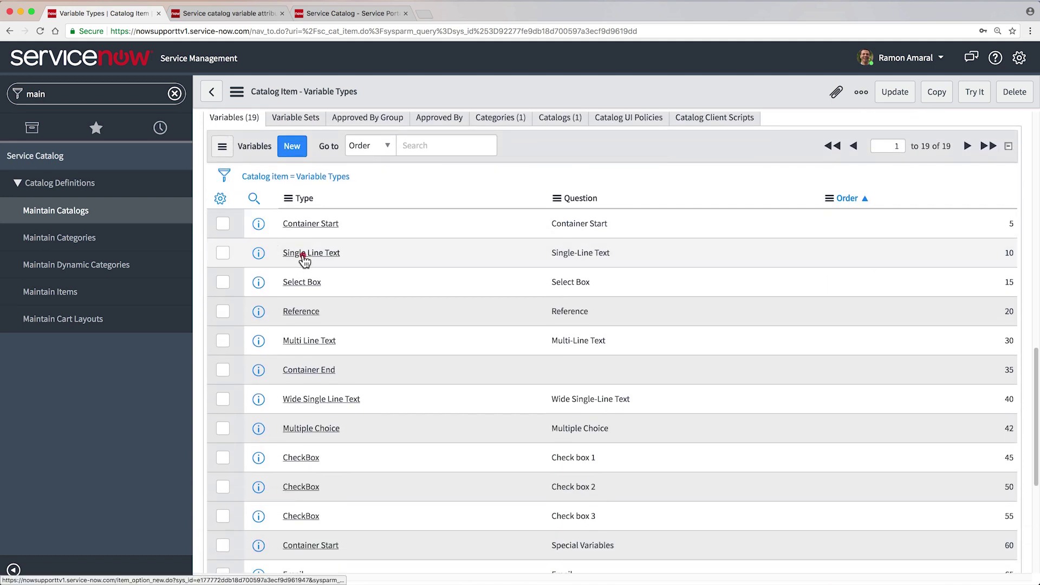
click(303, 253)
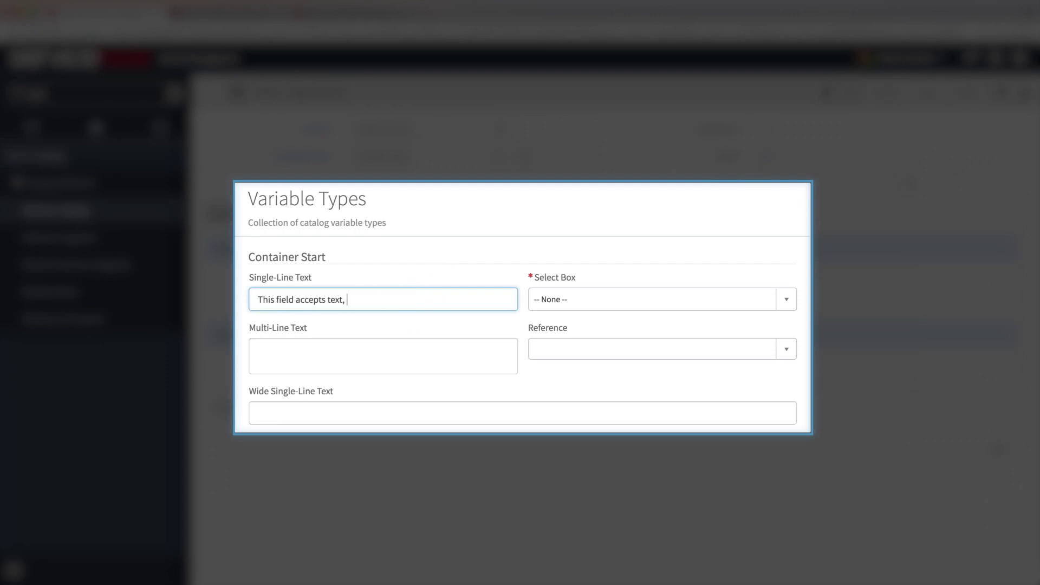
text(numbers (123), and special characters (!@#$).)
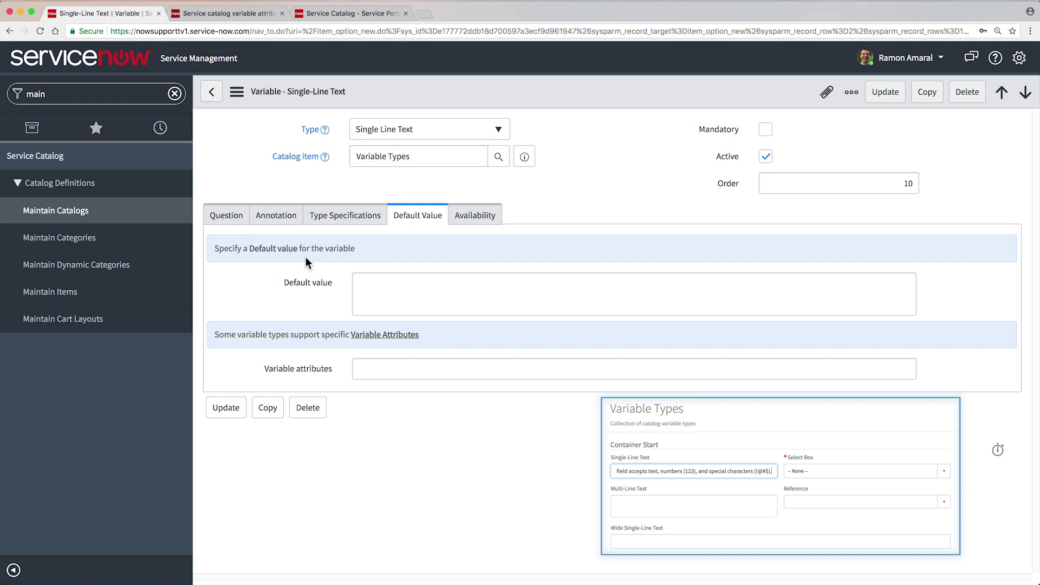
click(238, 217)
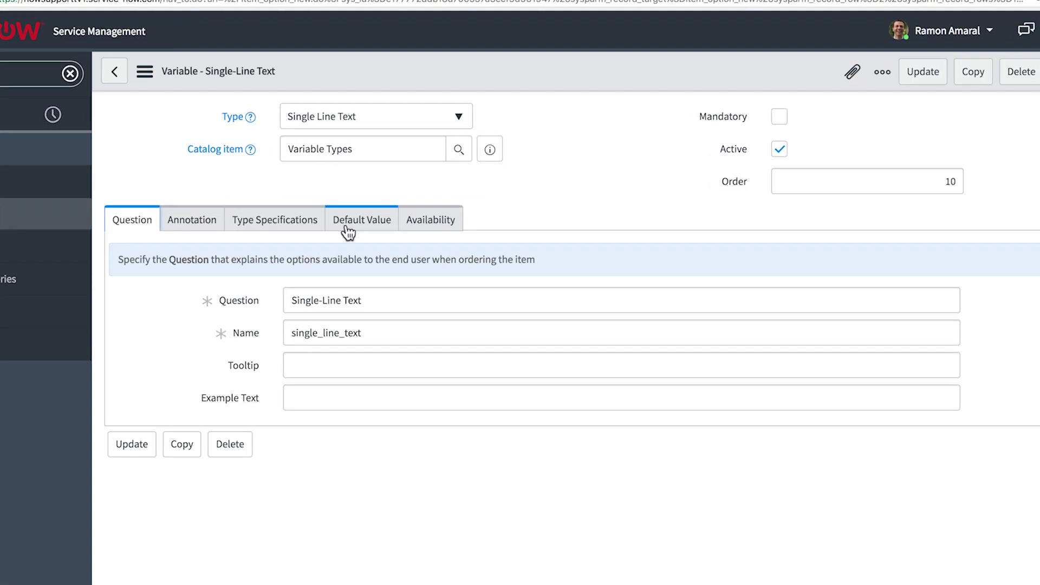
click(331, 223)
Default Single-Line Text to 'We can set default values for most variables.', keep default width, and update
click(296, 311)
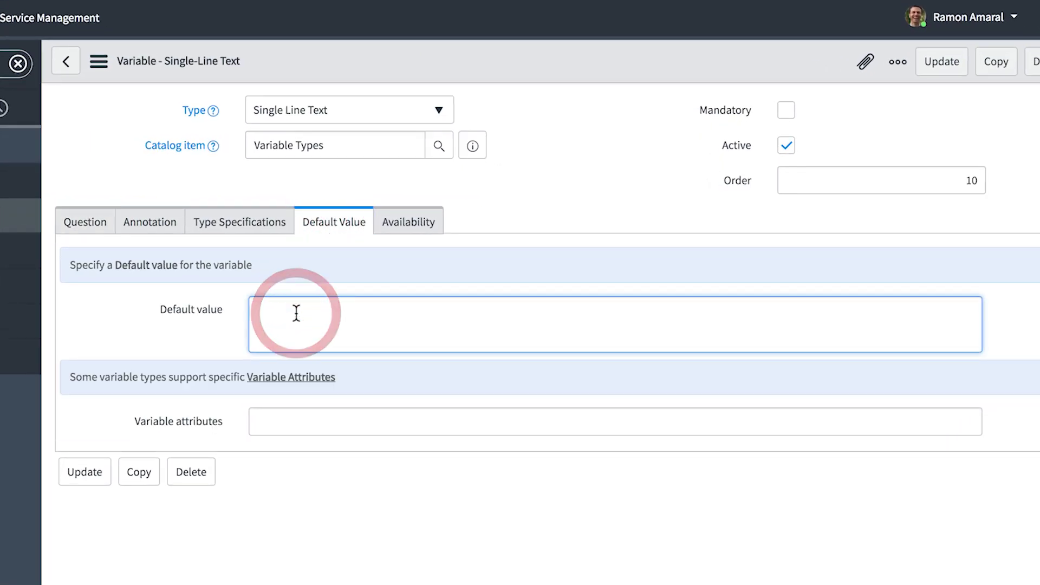
text(We can set default values for most variables.)
click(244, 218)
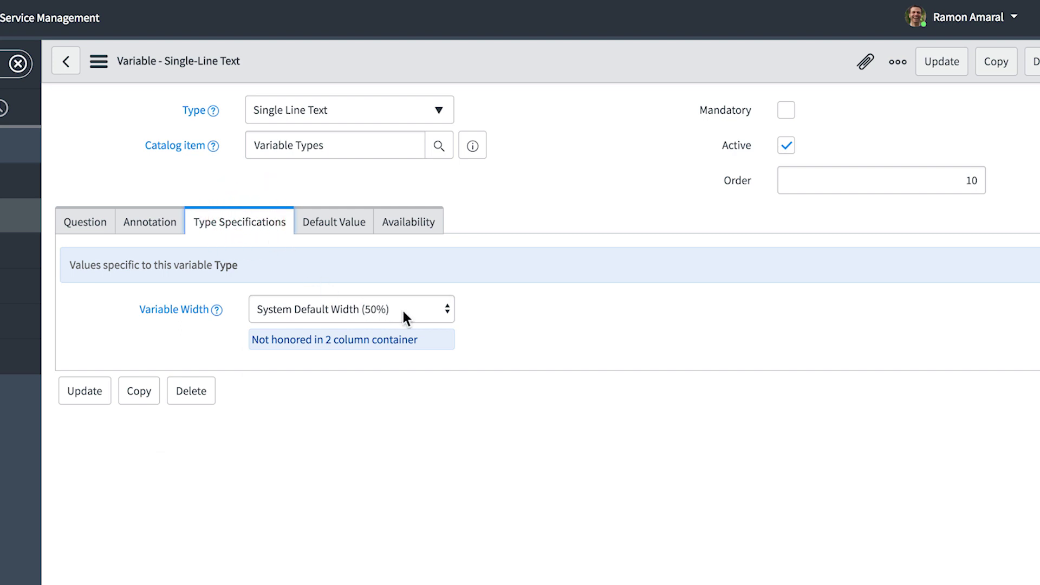
click(403, 314)
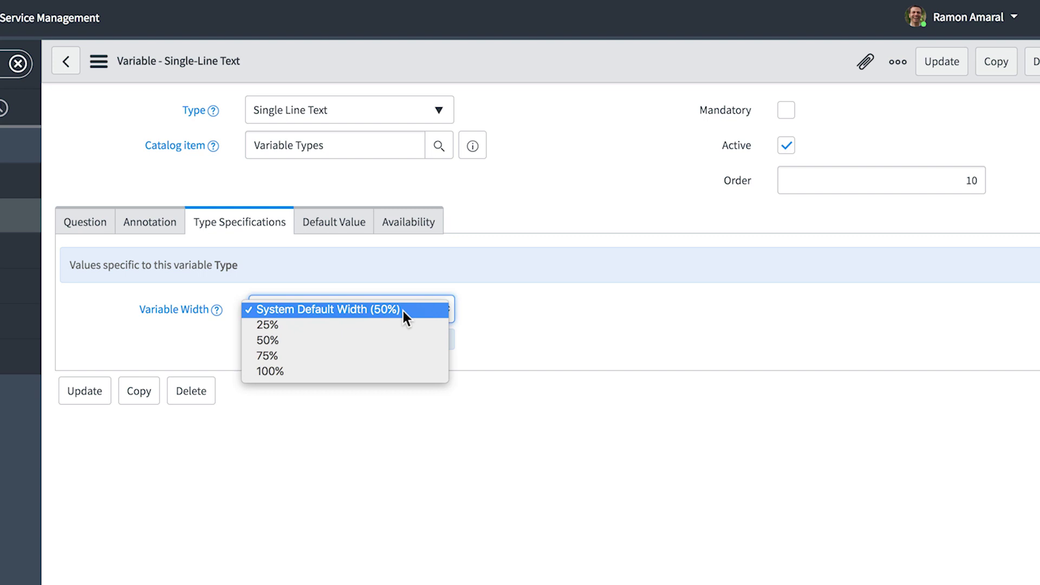
click(495, 313)
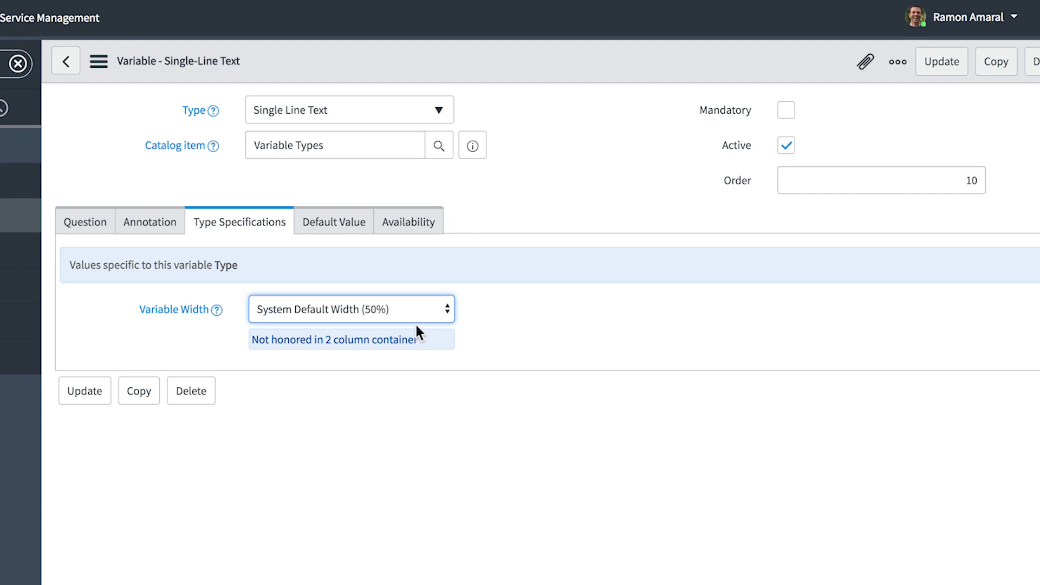
click(184, 393)
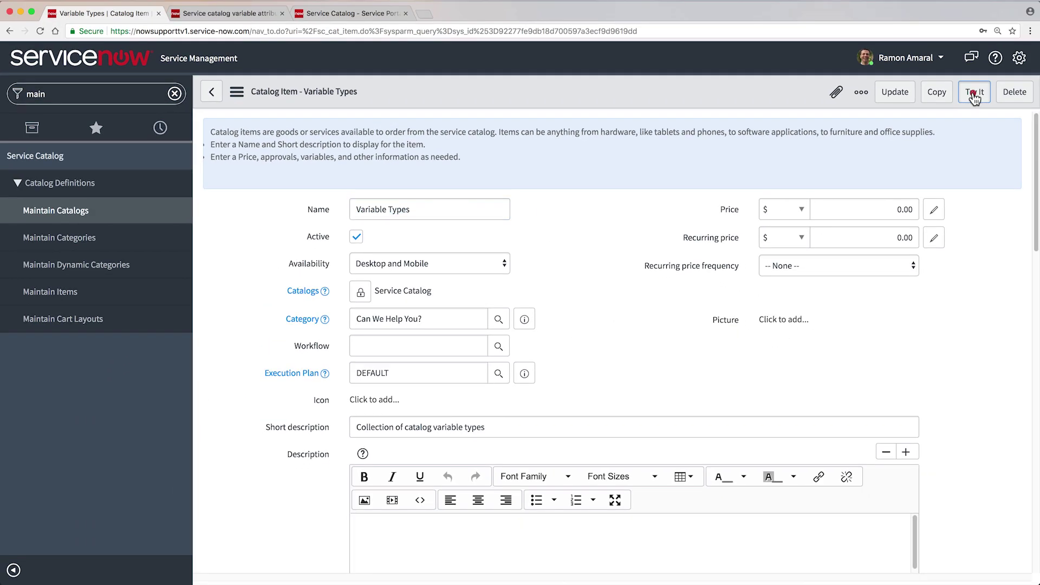
Preview the order form and expand the Select Box showing None and Options 1–3
click(974, 93)
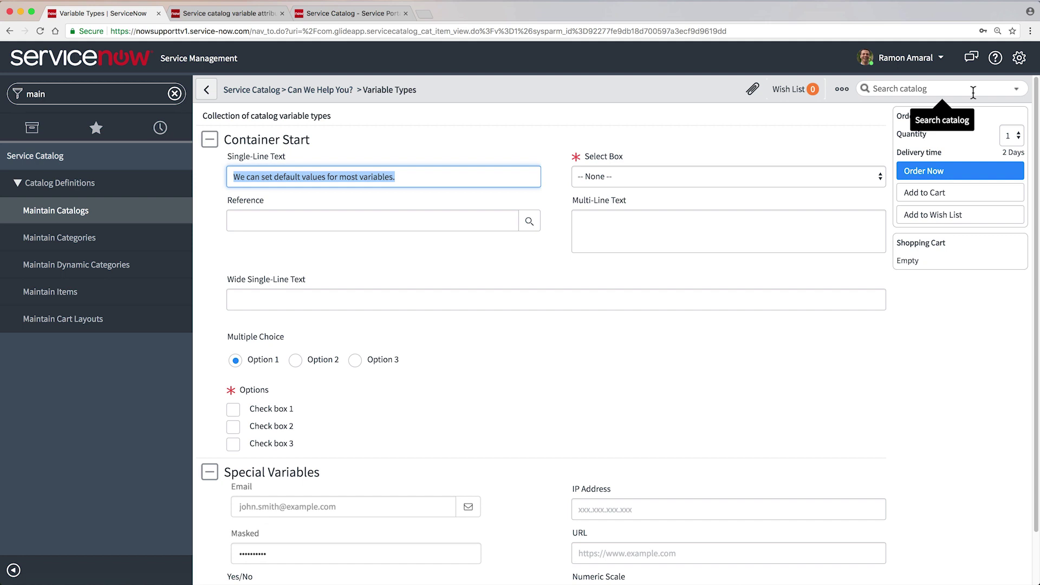
click(864, 178)
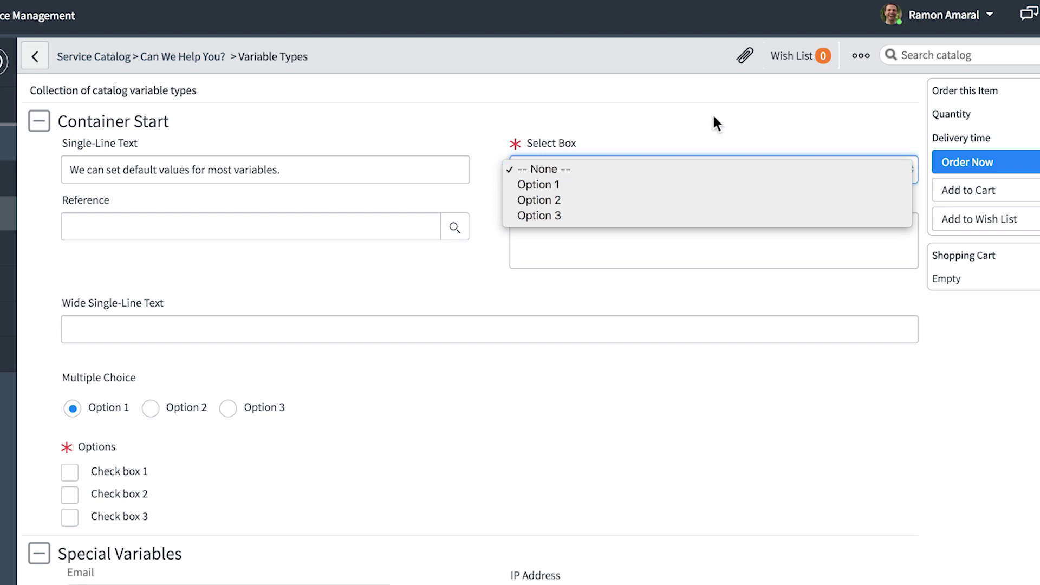
Open the Select Box variable via Configure Variable and review its Question and Type Specifications tabs
click(558, 138)
right_click(560, 141)
click(571, 156)
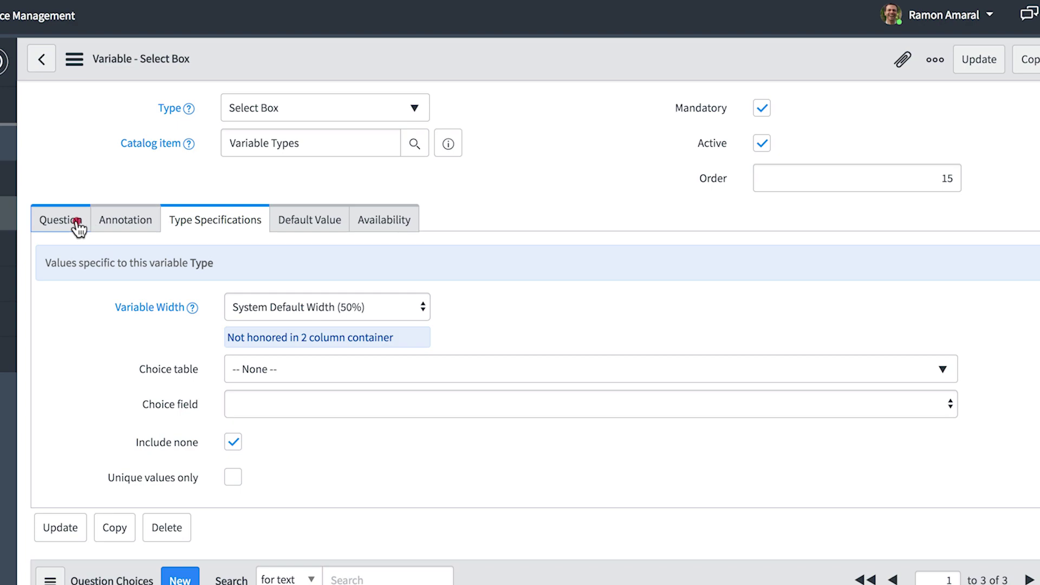
click(76, 221)
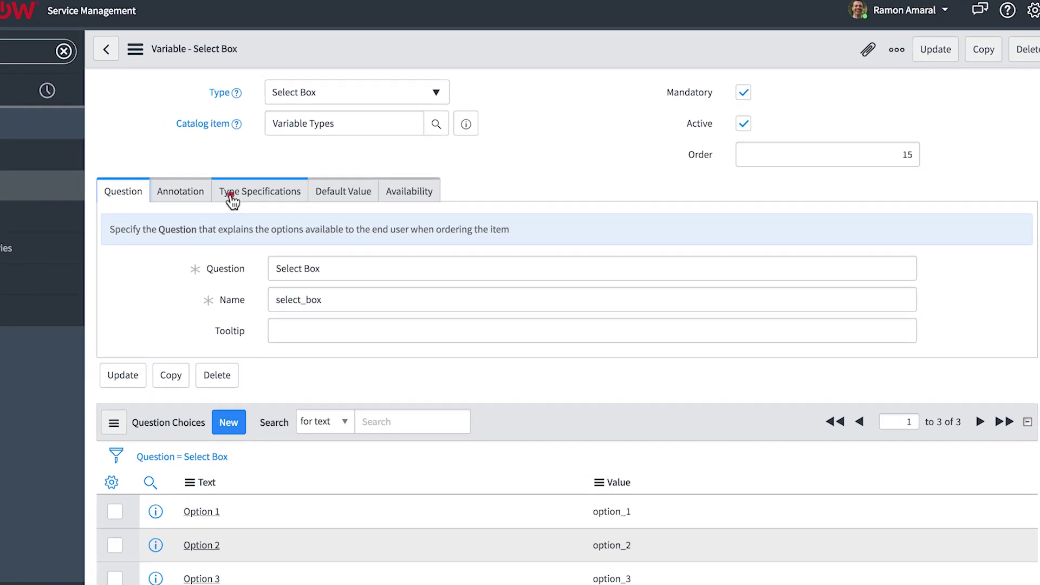
click(319, 219)
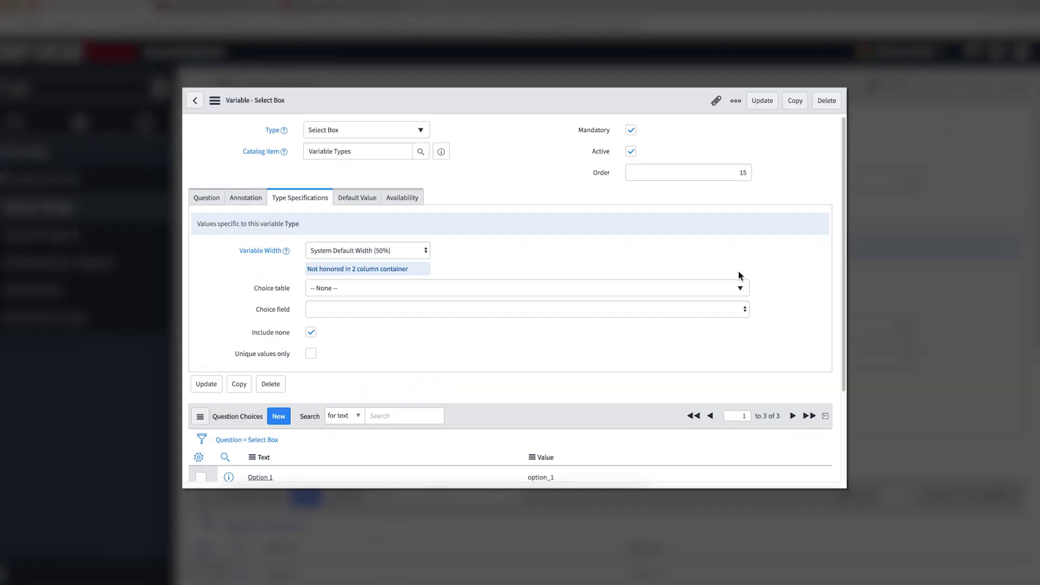
click(744, 298)
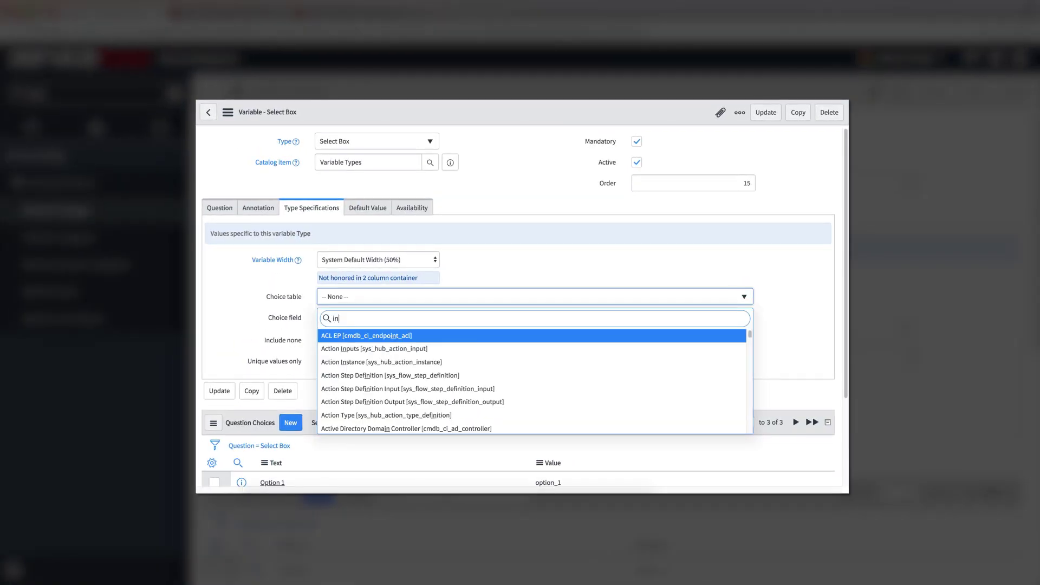
Try Incident as the Select Box choice table with Impact as choice field, leaving it at None
text(incid)
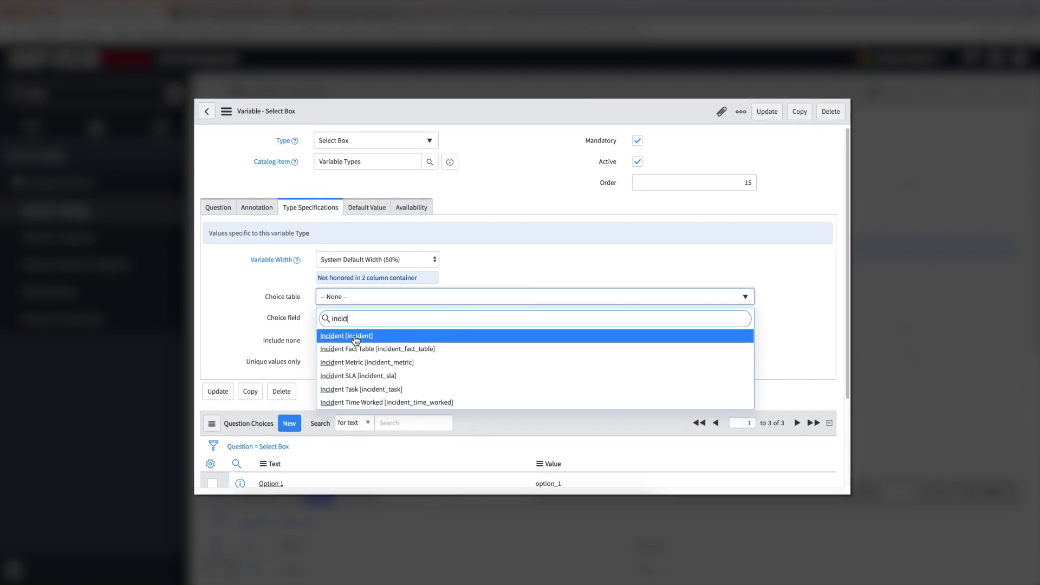
click(352, 337)
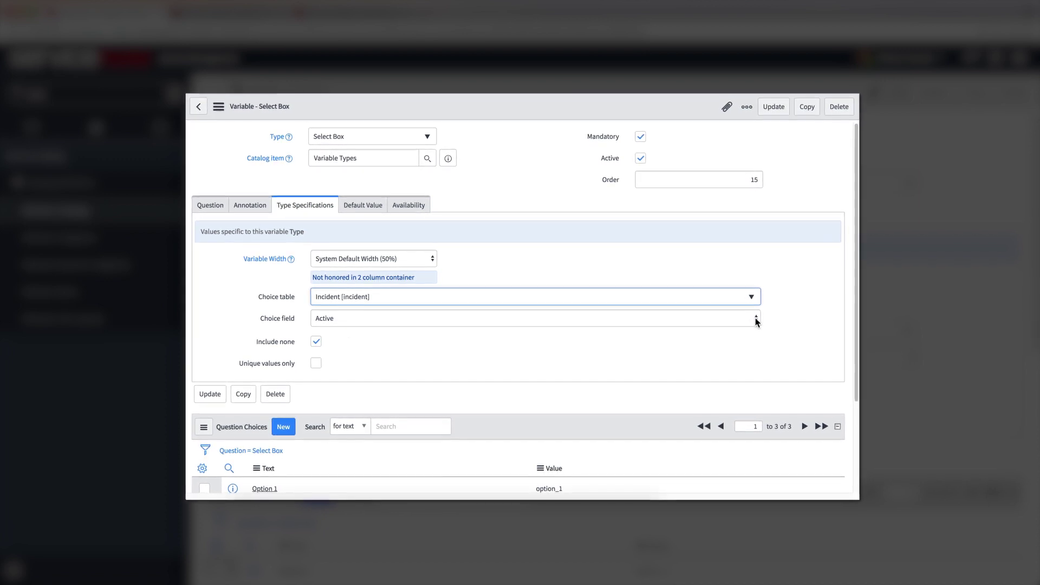
click(754, 318)
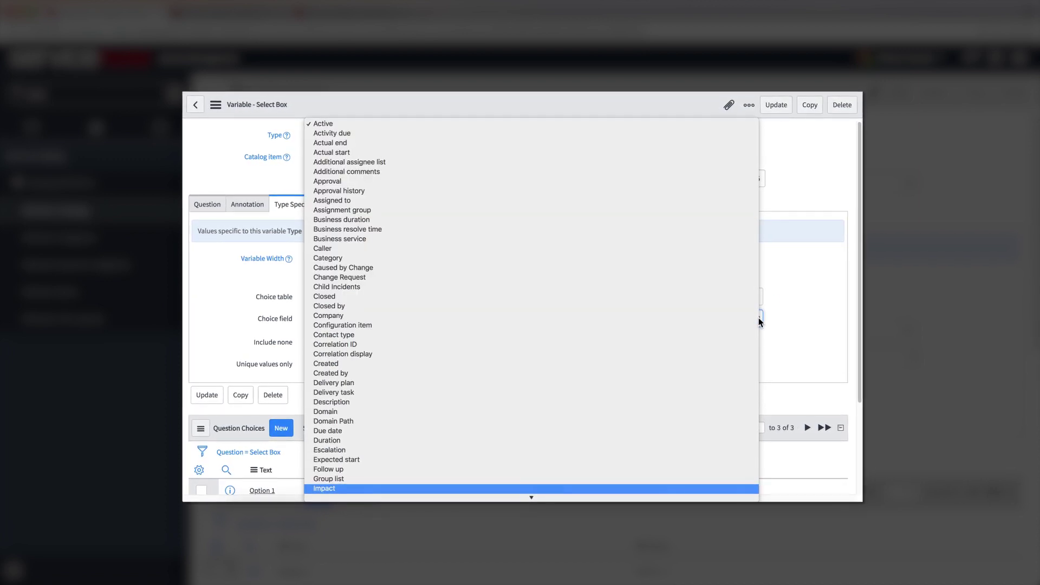
key(Return)
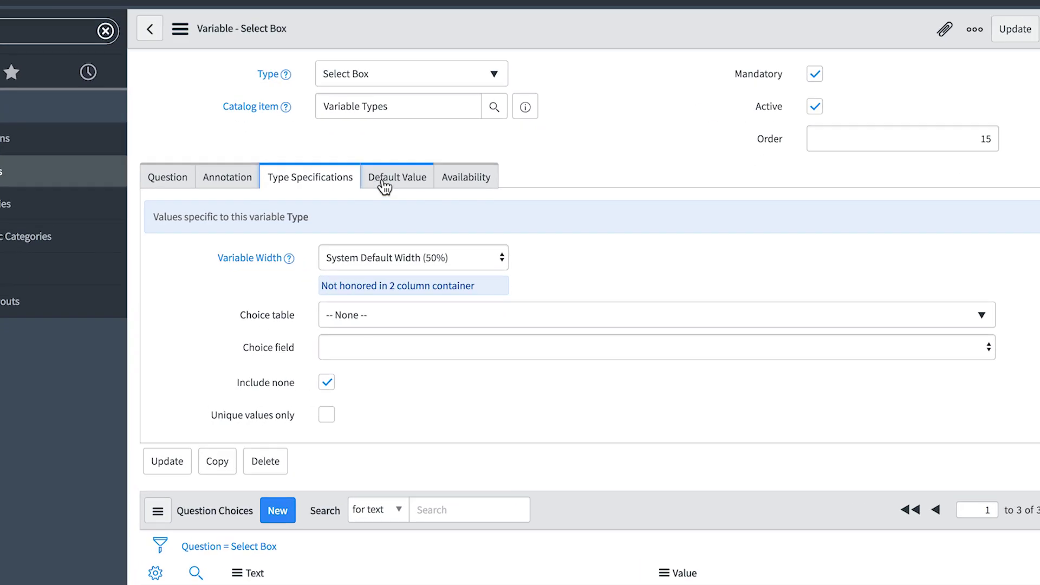
click(410, 201)
Enter option_2 as the Select Box default value and save the variable
click(362, 269)
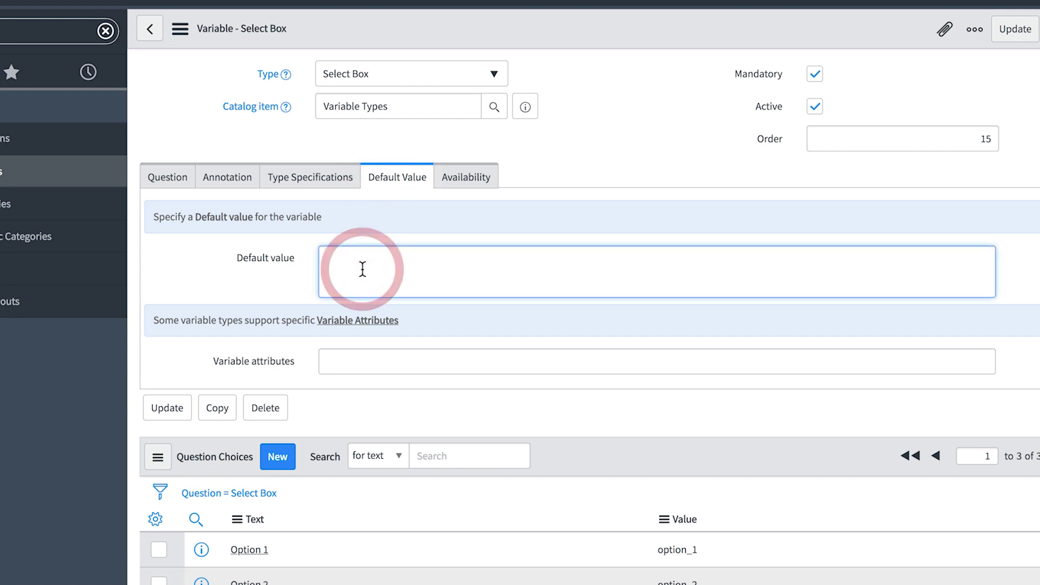
text(option_2)
click(181, 53)
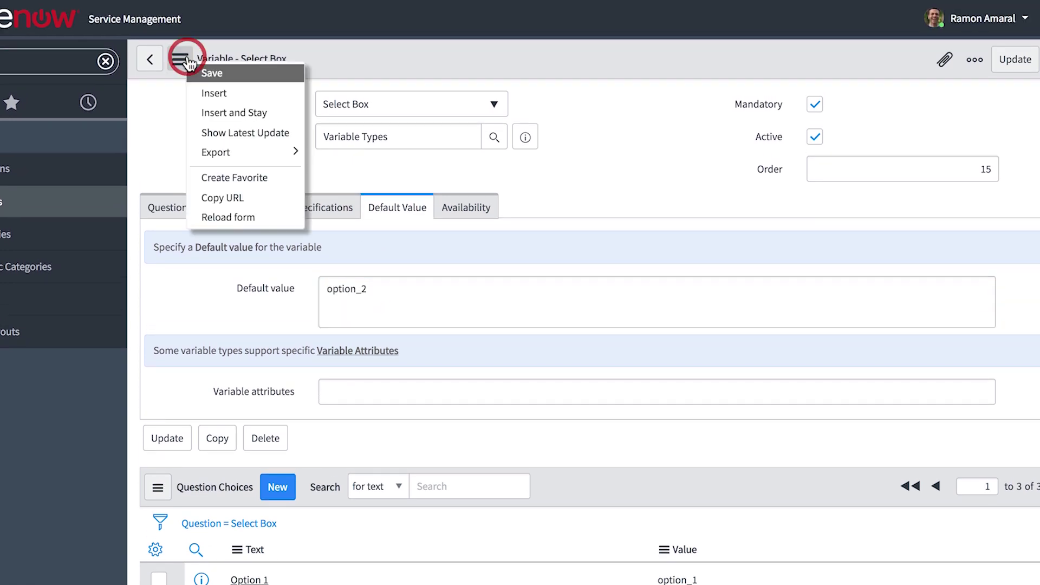
click(206, 73)
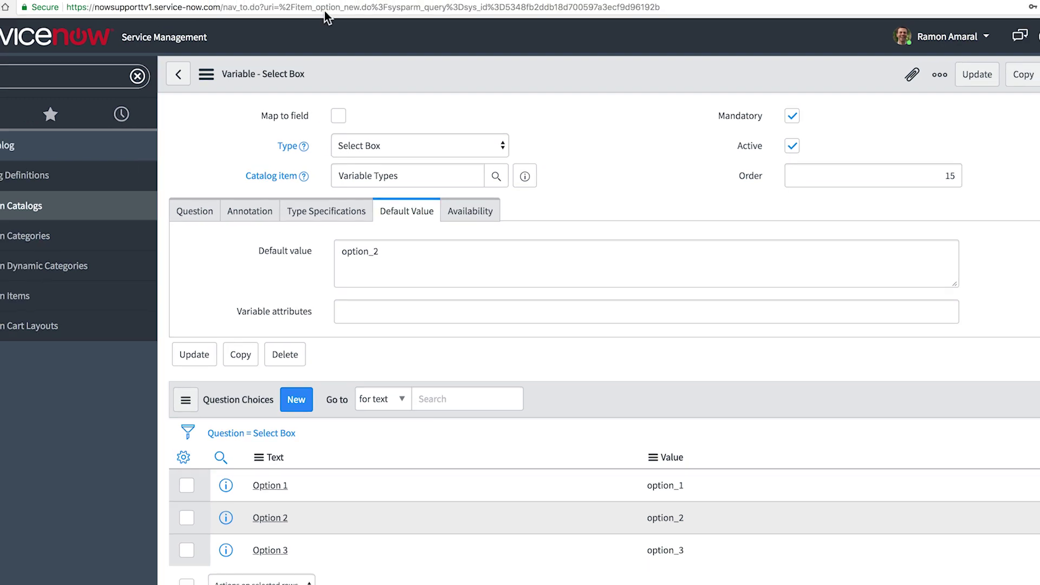
Reload the portal order form, confirm Select Box preselects Option 2, and pick a Reference user
click(347, 14)
click(40, 31)
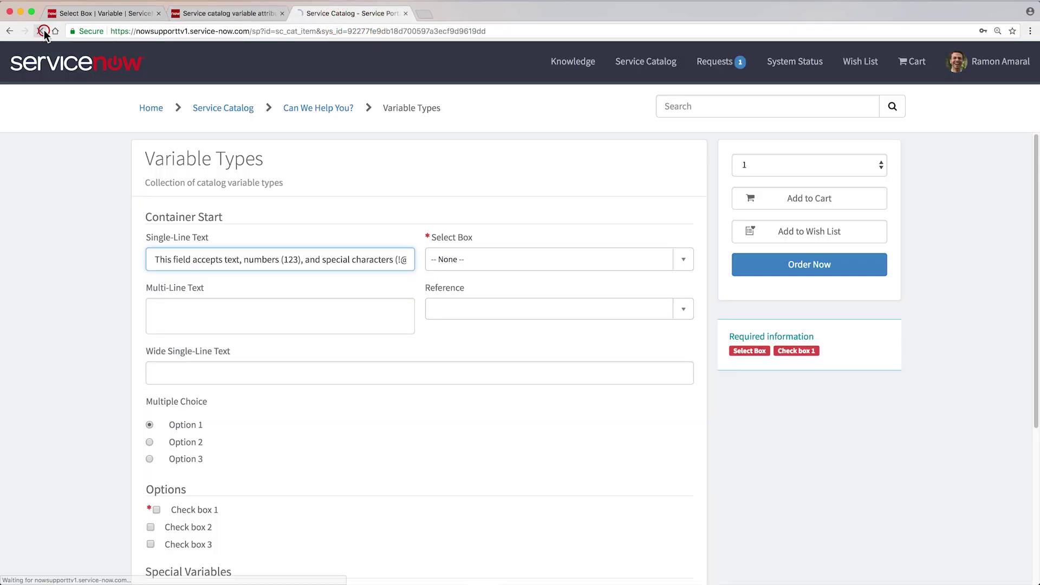
click(753, 241)
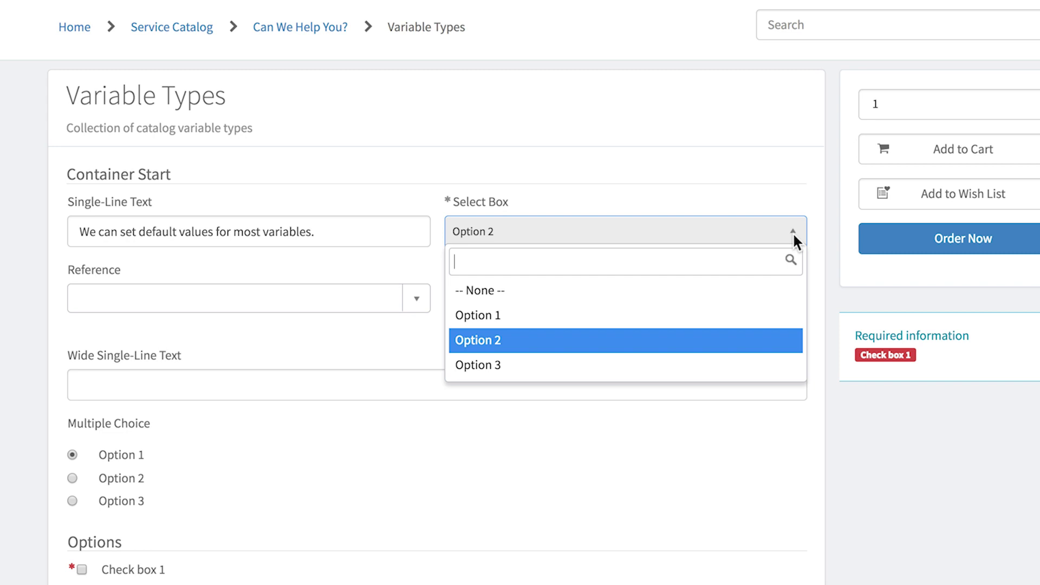
click(784, 169)
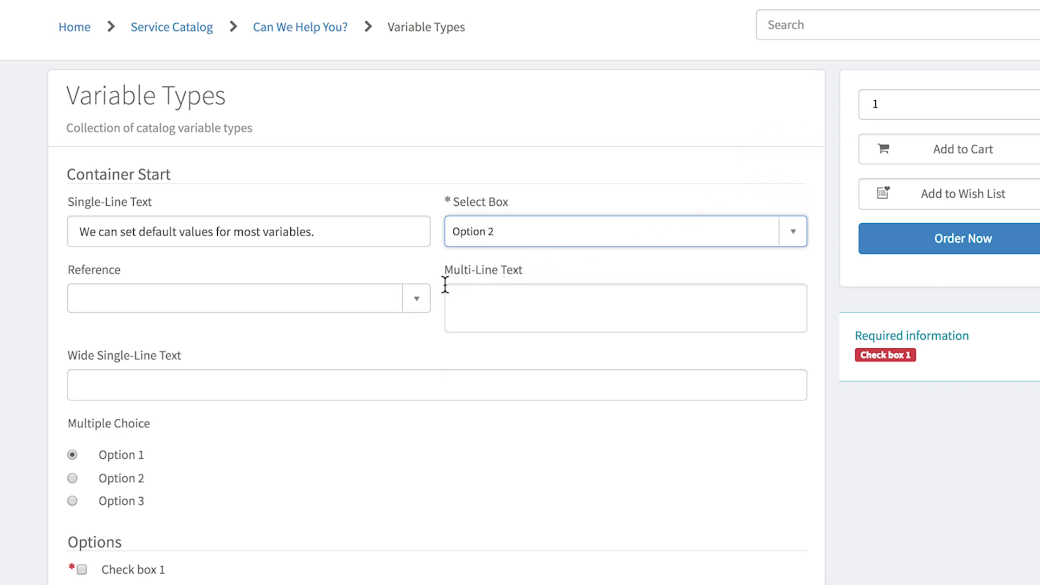
click(416, 299)
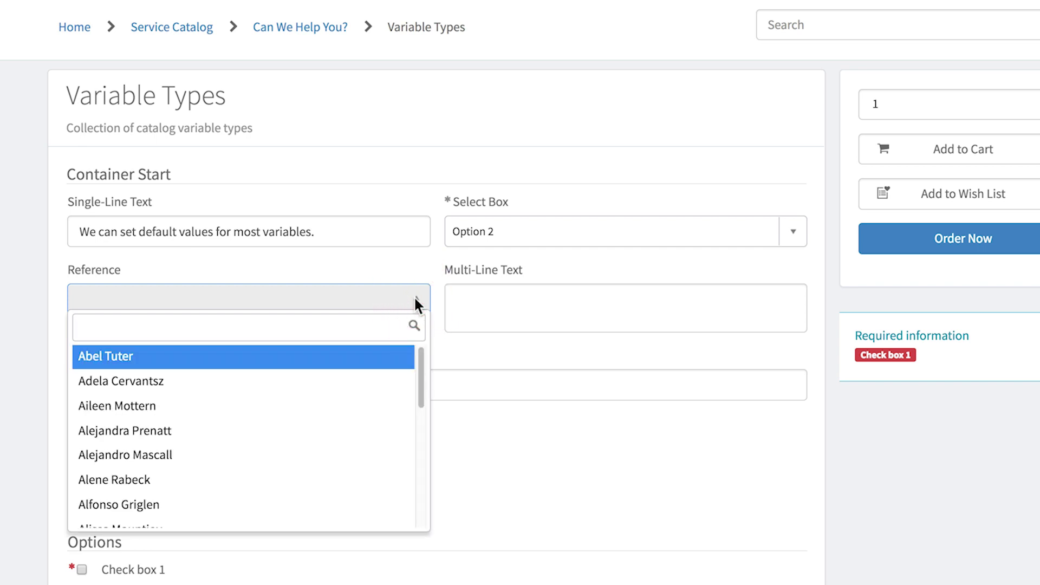
click(237, 382)
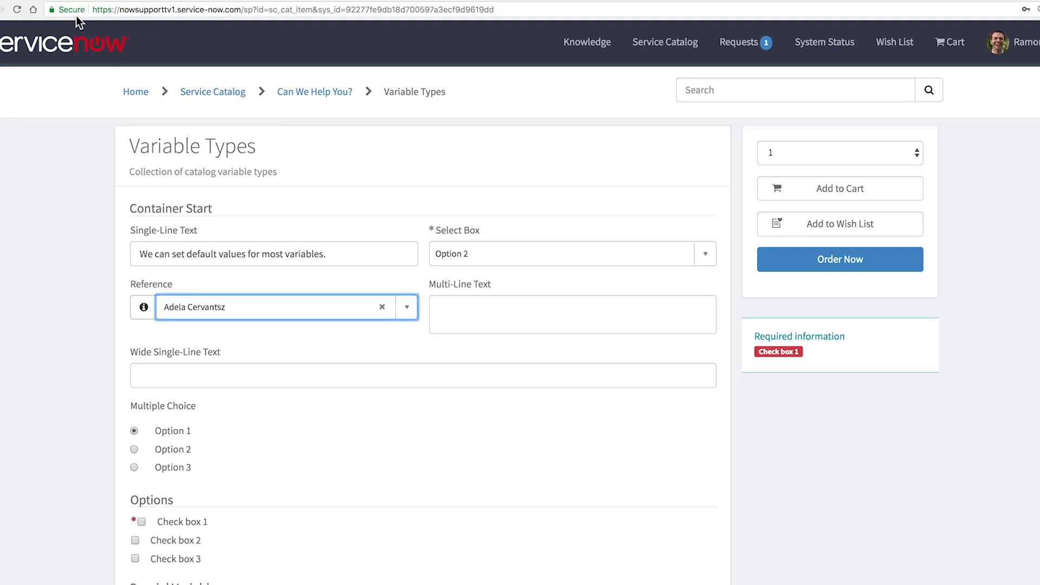
click(99, 14)
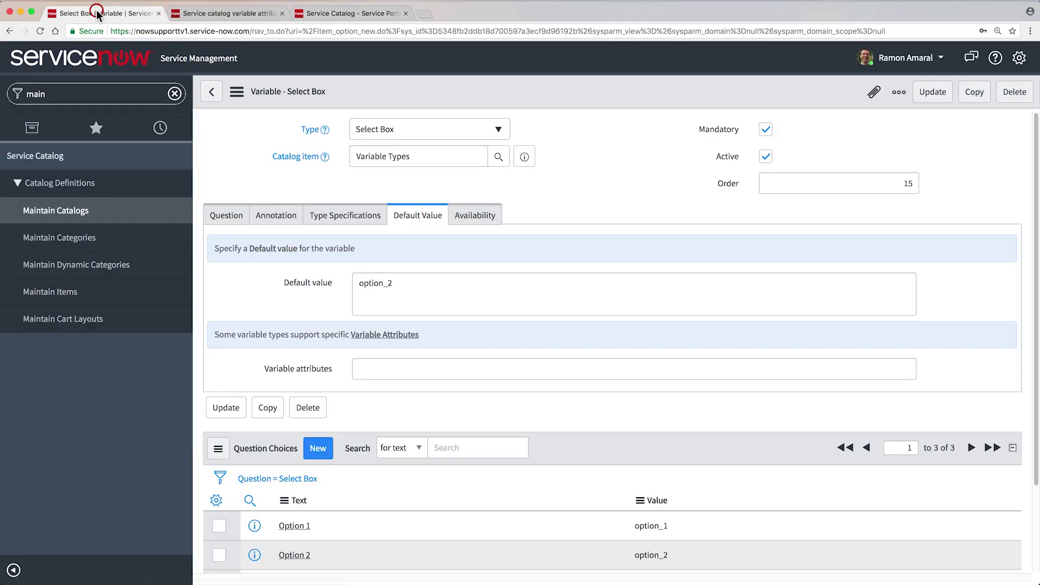
Return to the Variable Types catalog item configuration and scroll to its variables
click(209, 93)
right_click(379, 90)
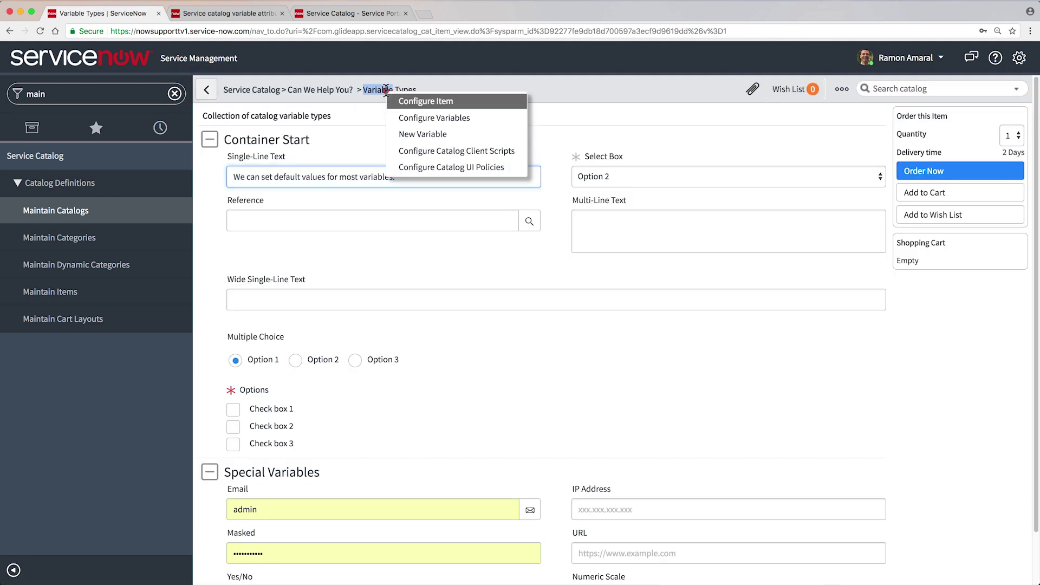
click(405, 103)
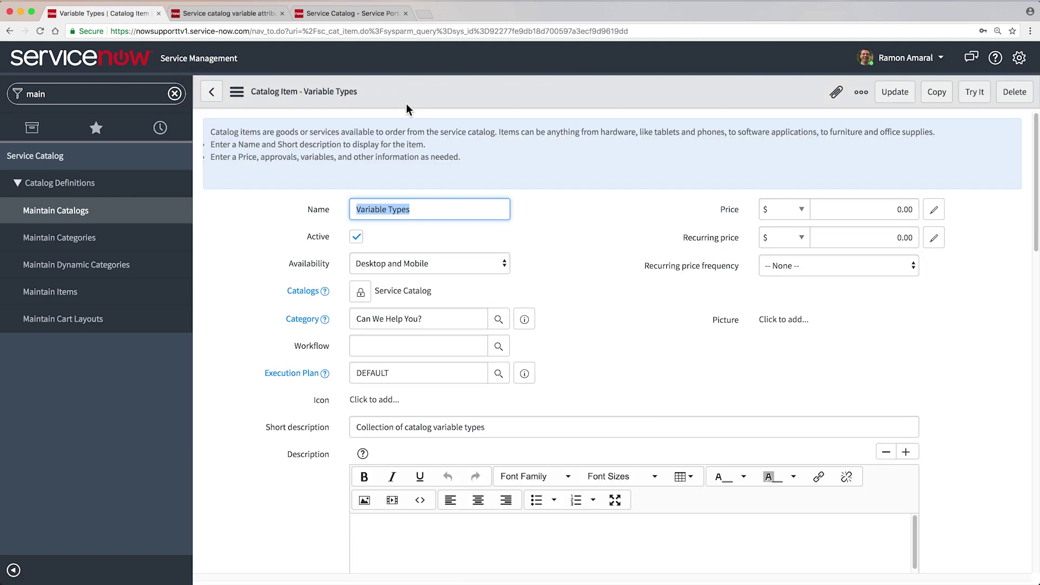
scroll(400, 116, down, 5)
scroll(393, 133, down, 7)
scroll(393, 133, down, 2)
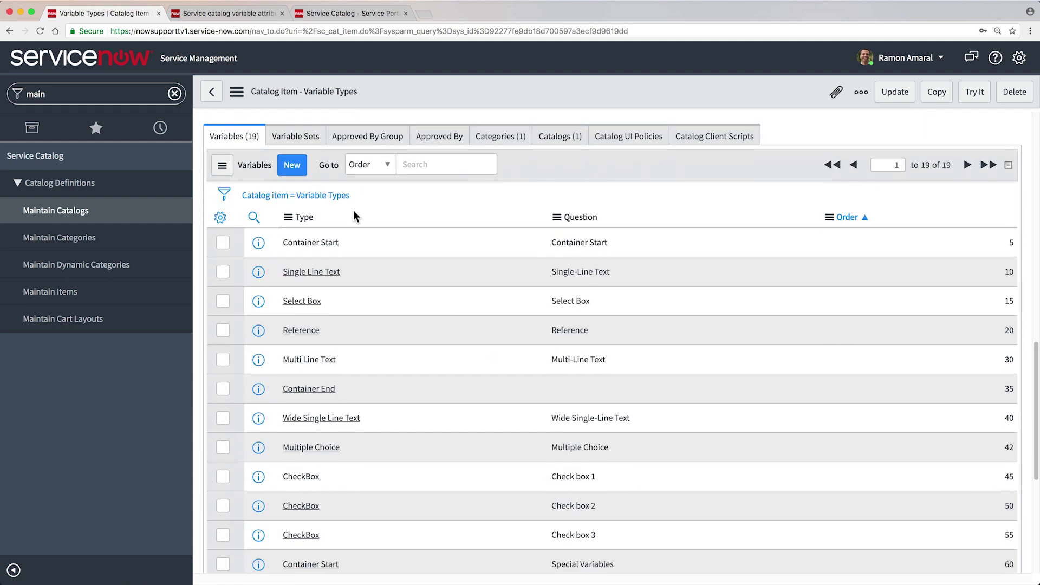
Check the Reference variable's User table settings, then list users in the portal Reference field
click(295, 330)
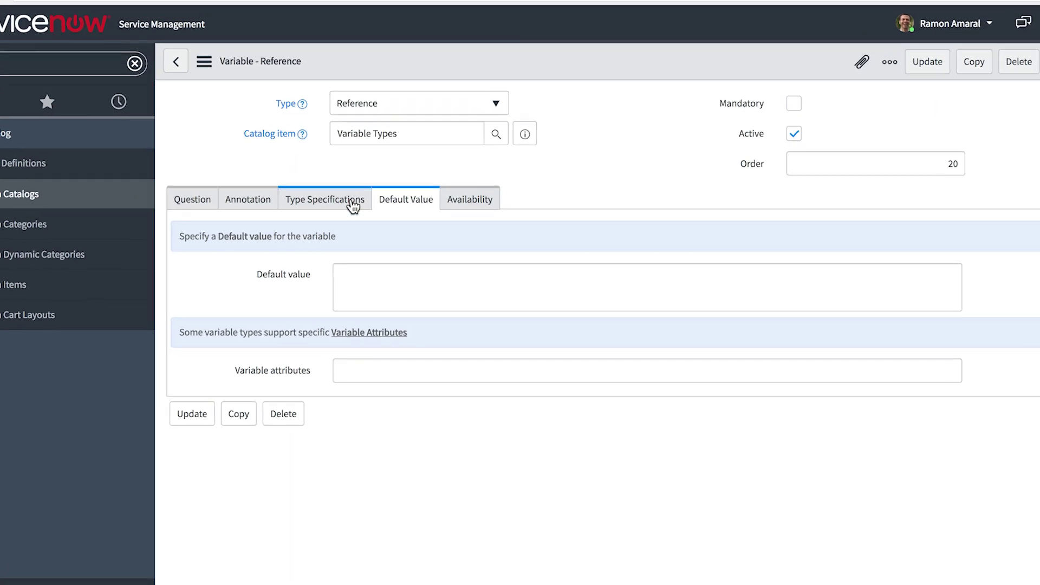
click(370, 216)
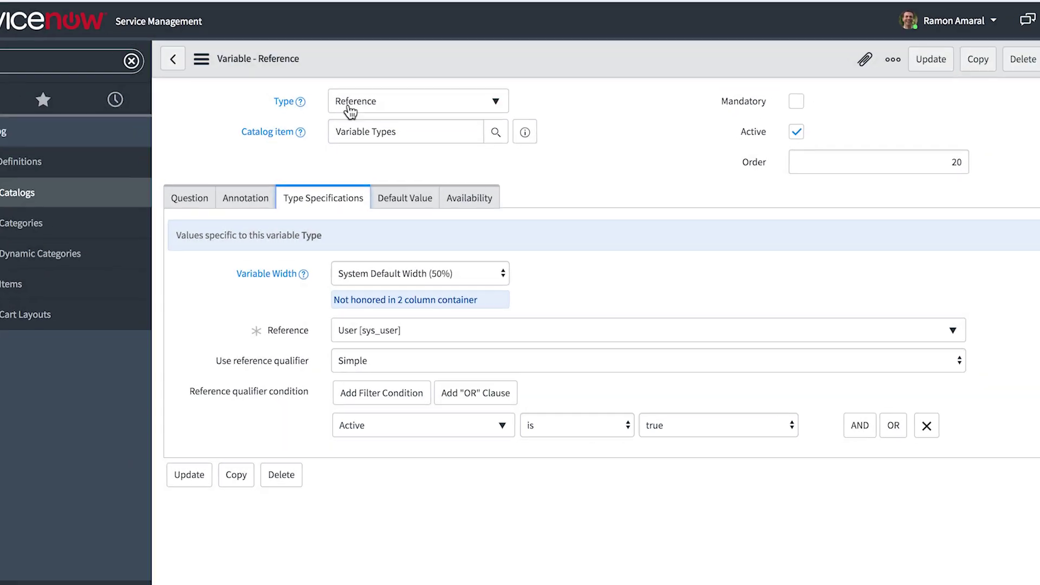
click(349, 14)
click(404, 309)
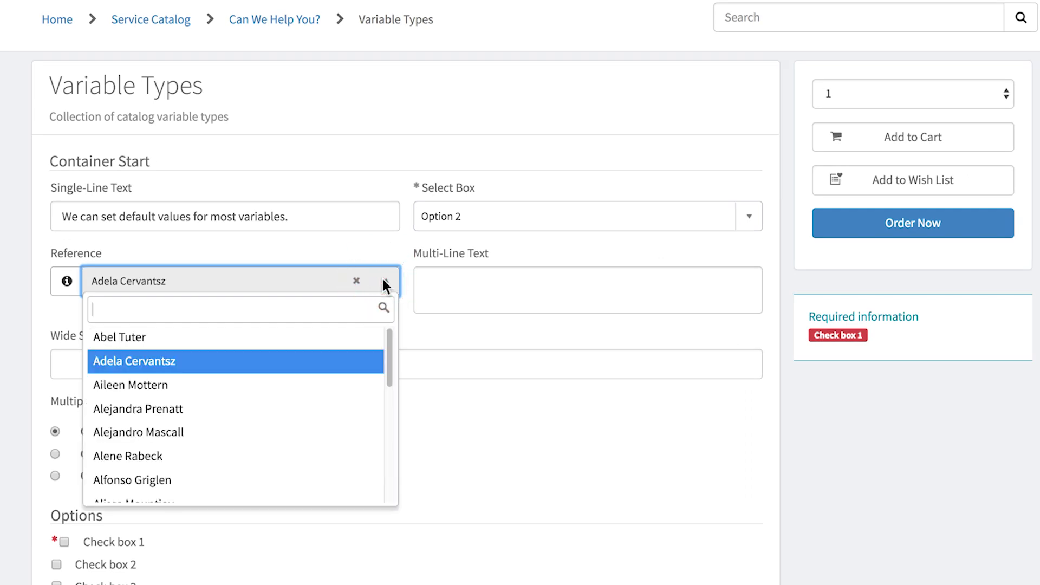
Enter 'The quick brown fox jumped over the lazy dog.' in Multi-Line Text and copy it
click(383, 251)
click(427, 278)
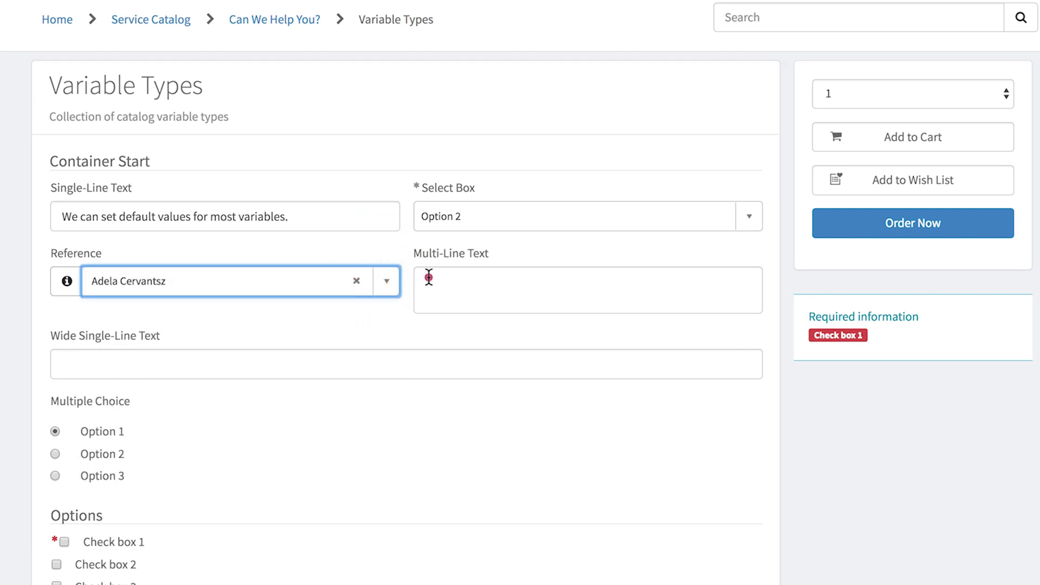
text(The quick brown fox jumped over the lazy dog.)
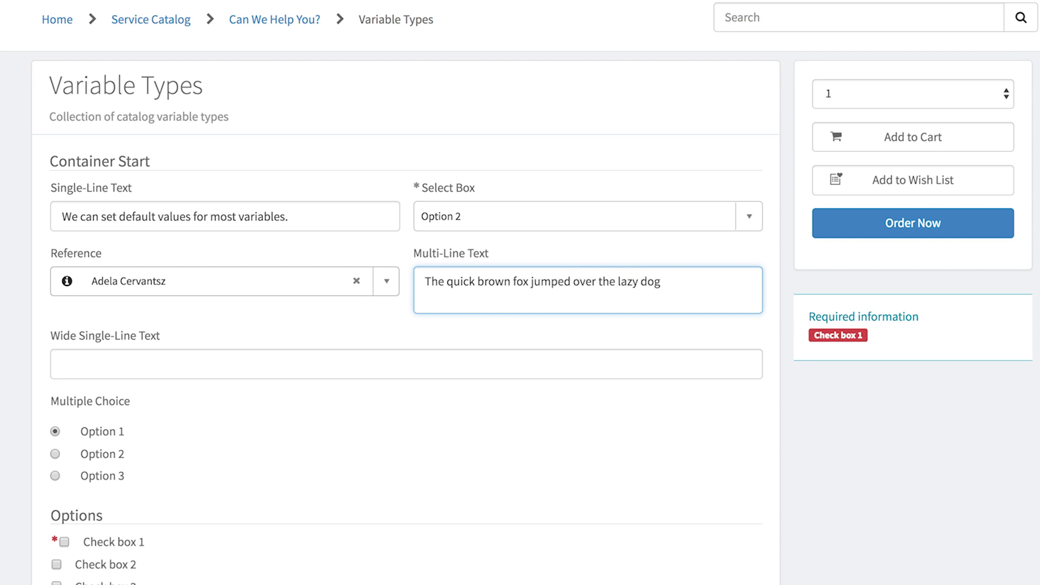
drag(427, 281, 641, 289)
right_click(641, 289)
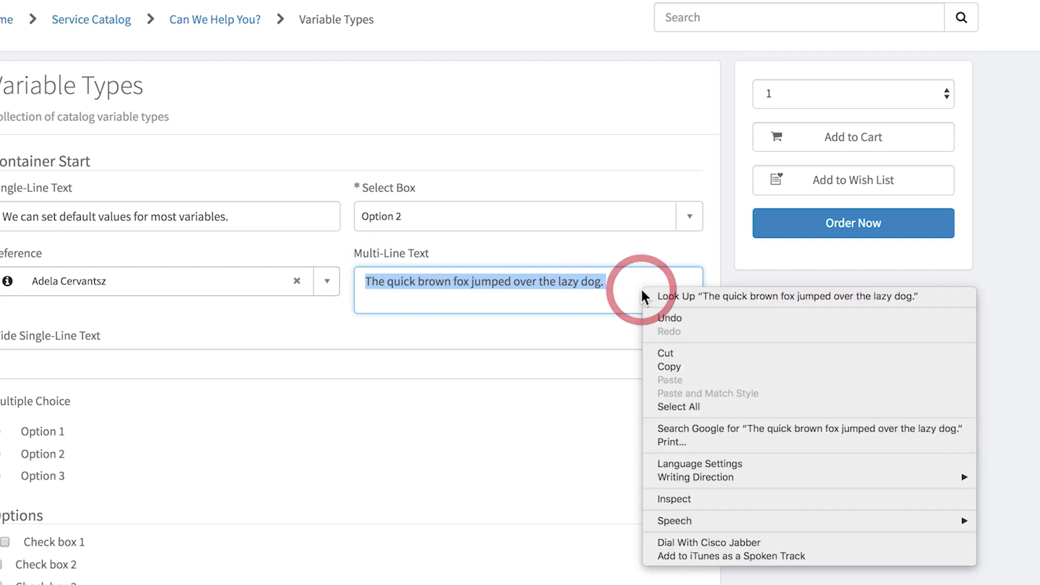
click(664, 364)
Paste the sentence three more times and add a new paragraph of repeated fox sentences
right_click(665, 286)
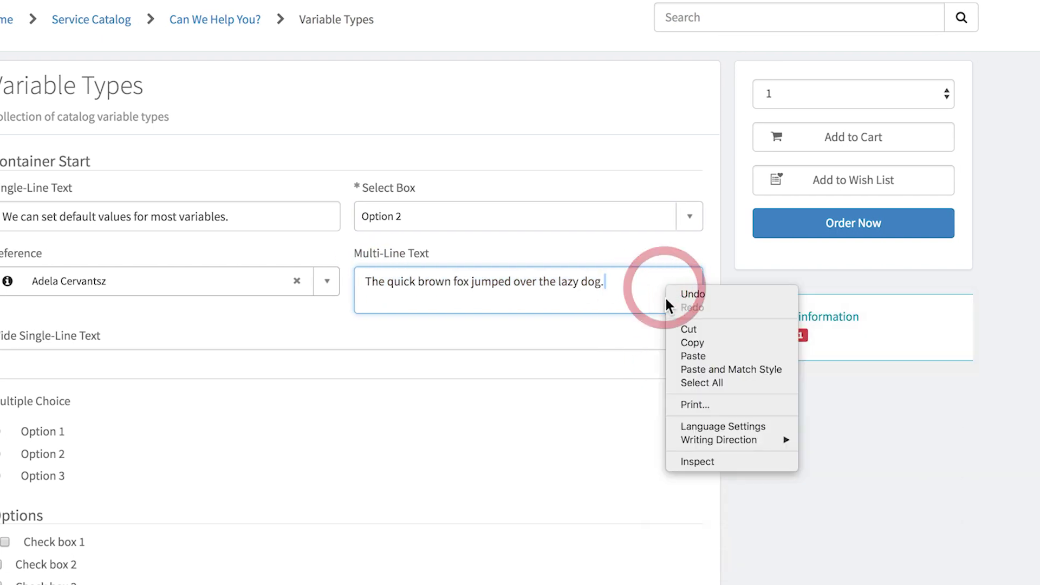
click(676, 353)
right_click(658, 295)
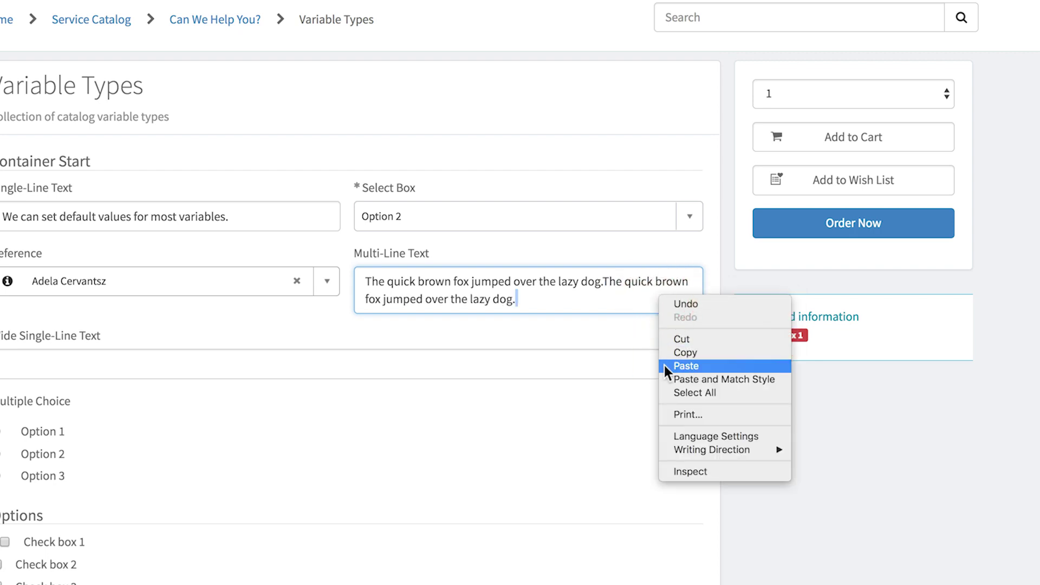
click(664, 366)
right_click(659, 319)
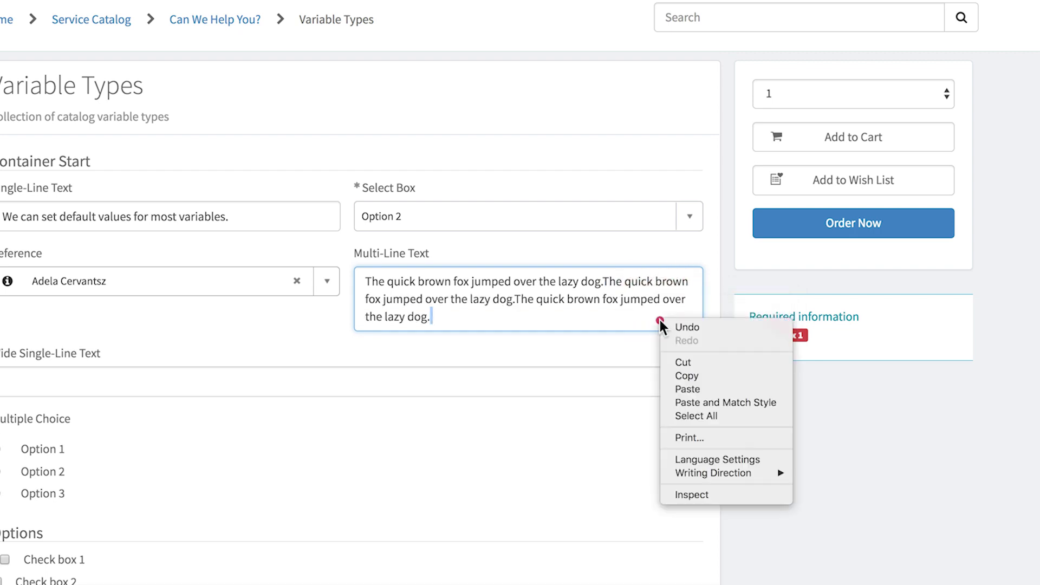
click(662, 382)
key(Return)
key(Return)
text(The quick brown fox jumped over the lazy dog. )
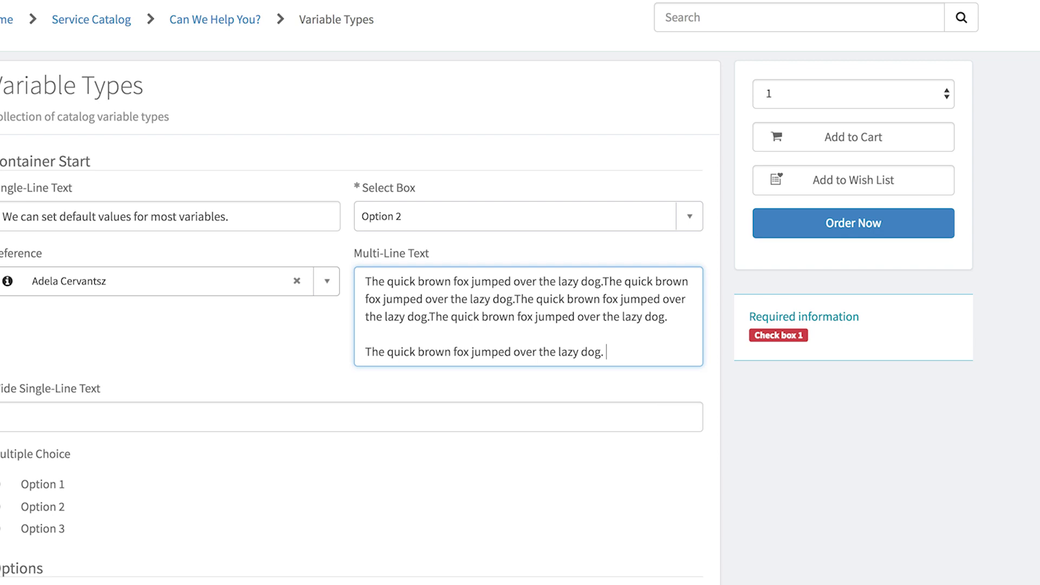
text(The quick brown fox jumped over the lazy dog. The quick brown fox jumped over the lazy dog. The quick brown fox jumped over the lazy dog.)
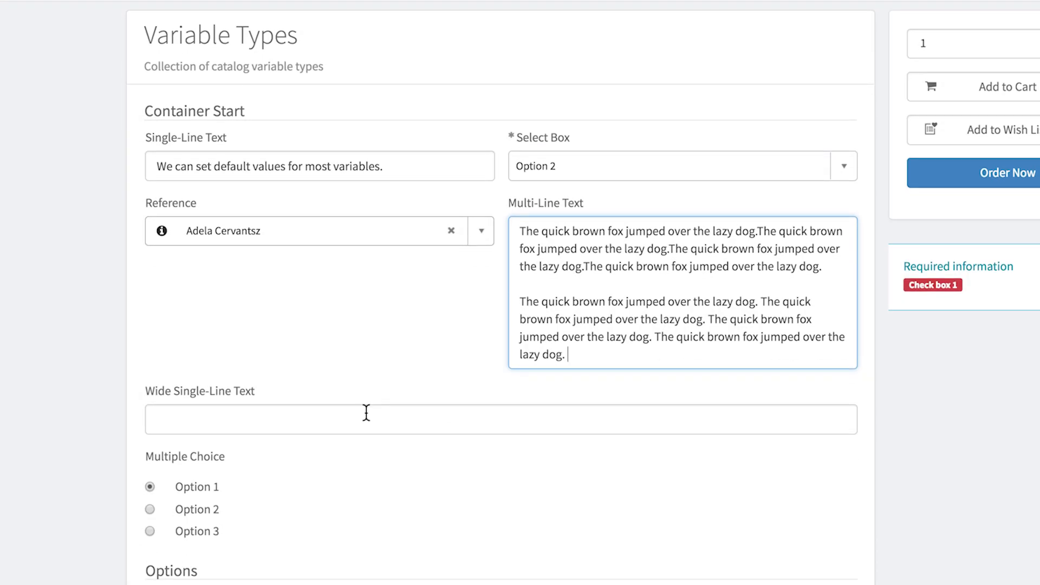
Fill Wide Single-Line Text with the fox sentence repeated several times
click(333, 415)
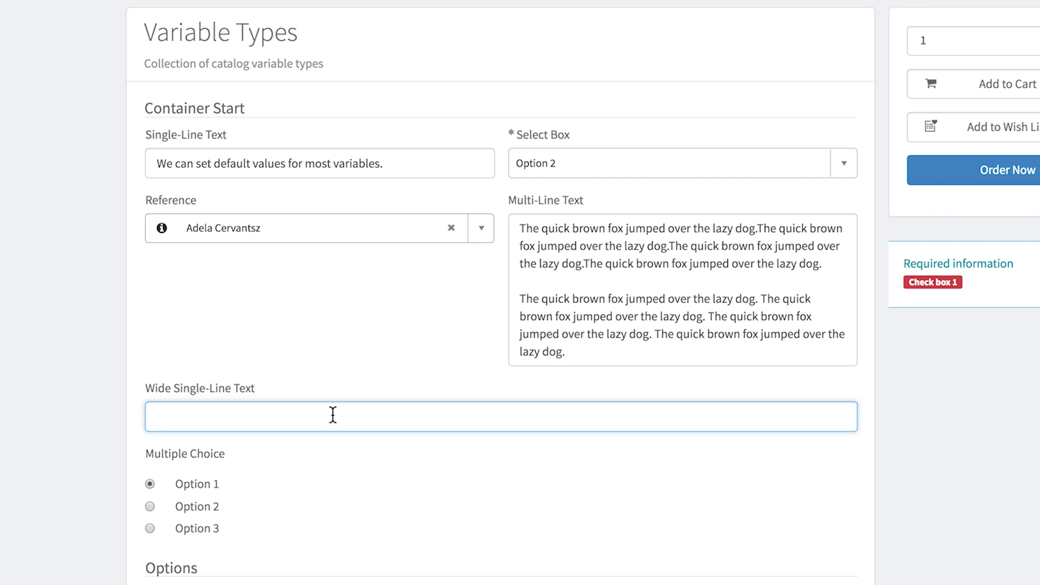
text(The quick brown fox jumped over the lazy dog. The quick brown fox jumped over the lazy dog. The quick brown fox jumped over the lazy dog.)
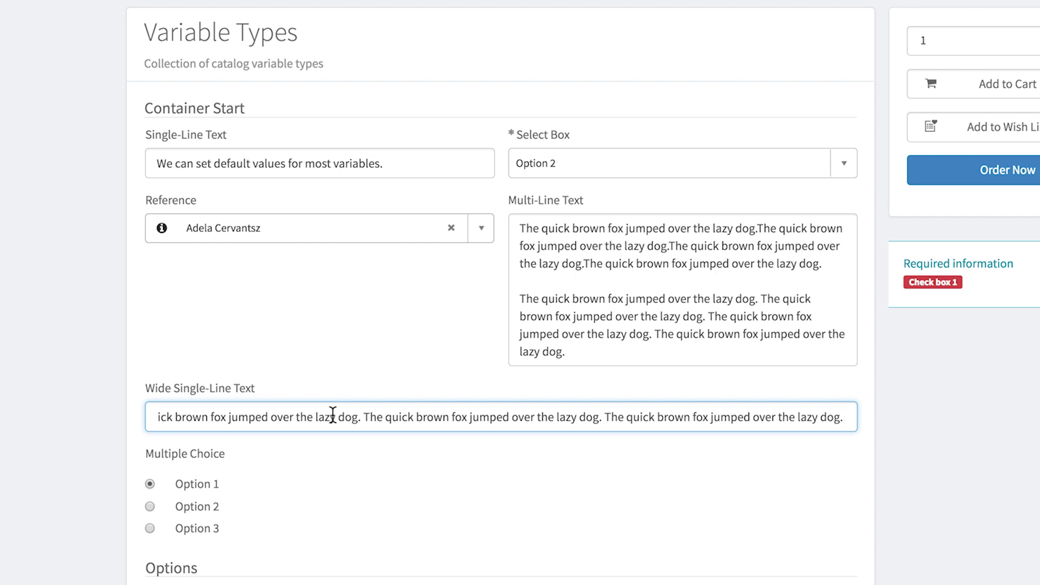
scroll(333, 415, down, 1)
scroll(333, 416, down, 2)
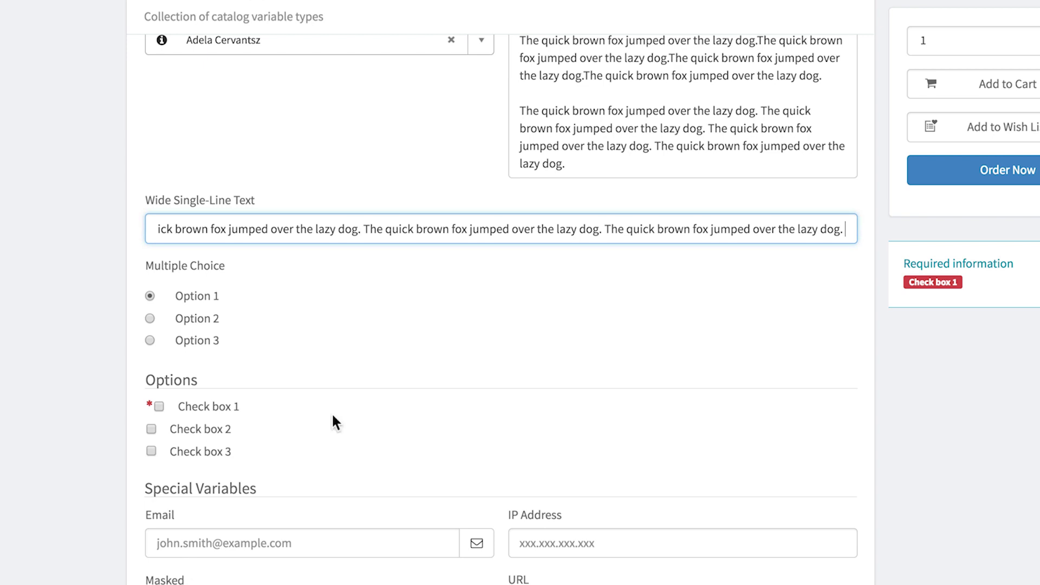
Set Multiple Choice to Option 3
click(196, 319)
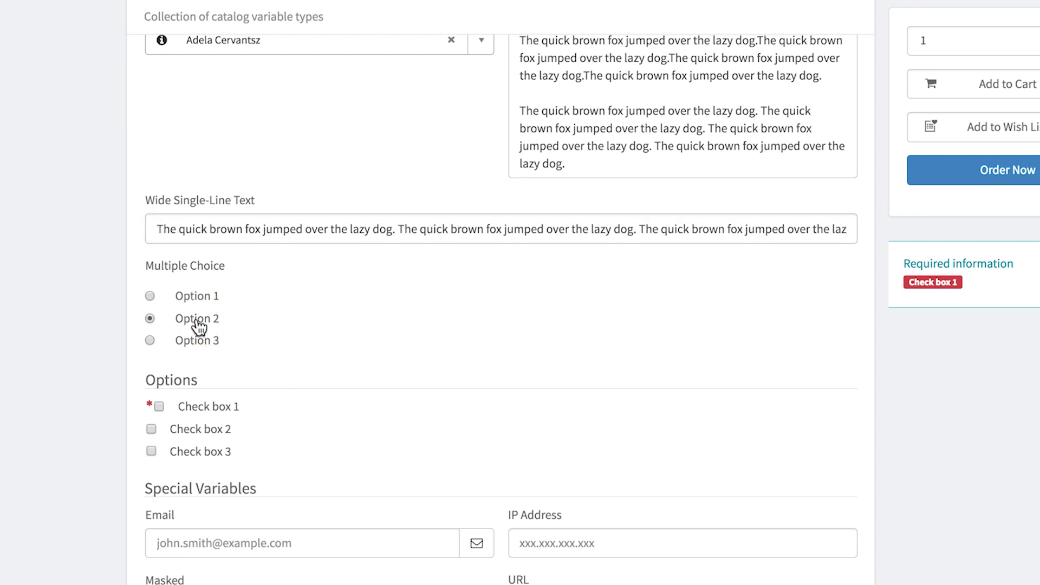
click(196, 341)
scroll(198, 346, down, 2)
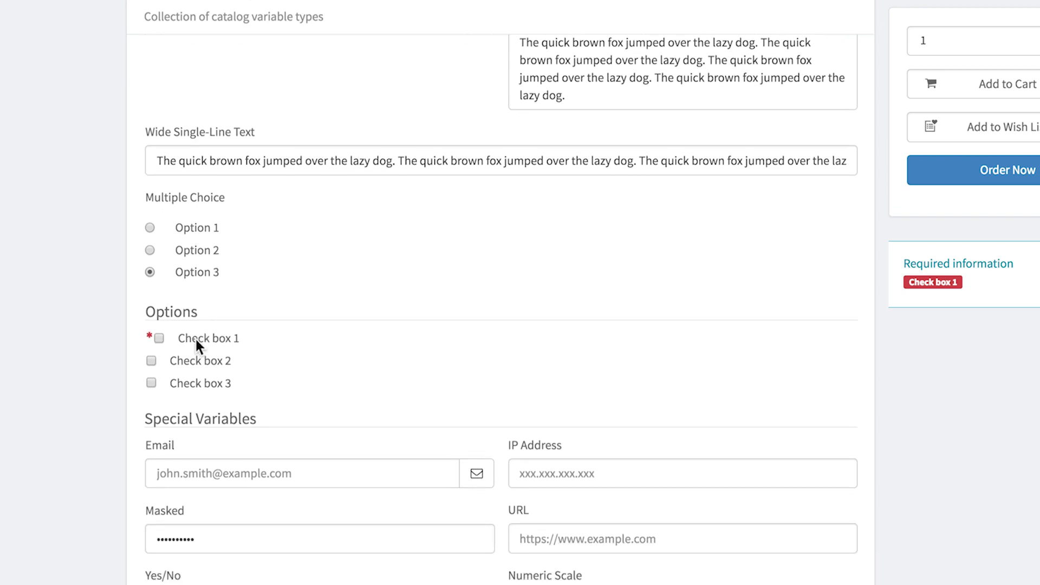
Tick Check box 1 and Check box 3, leaving Check box 2 unticked
click(194, 339)
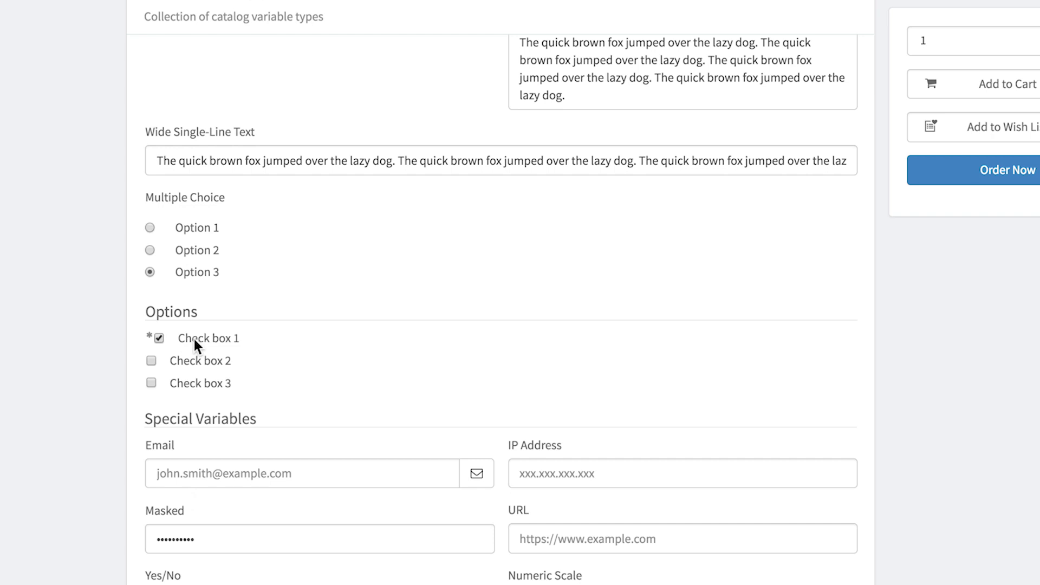
click(173, 383)
click(188, 364)
scroll(186, 359, down, 3)
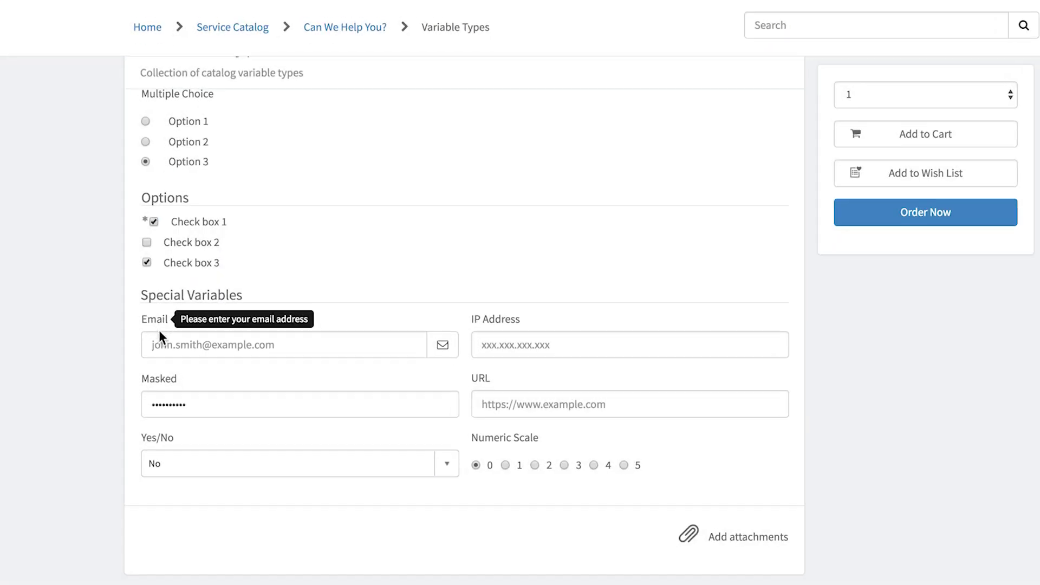
Type 'my.name' into Email and erase it, leaving Email empty
click(147, 321)
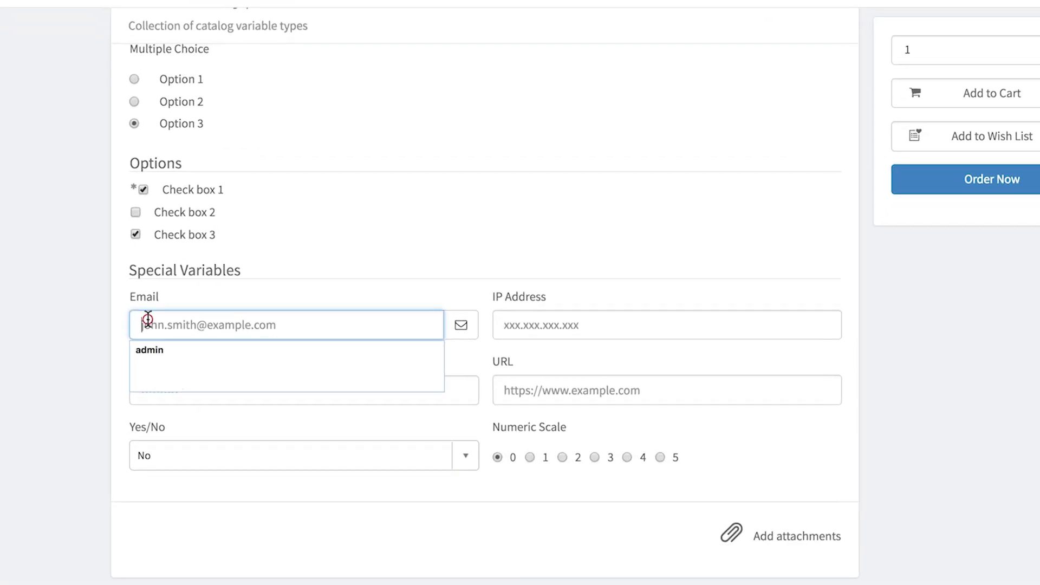
text(my.n)
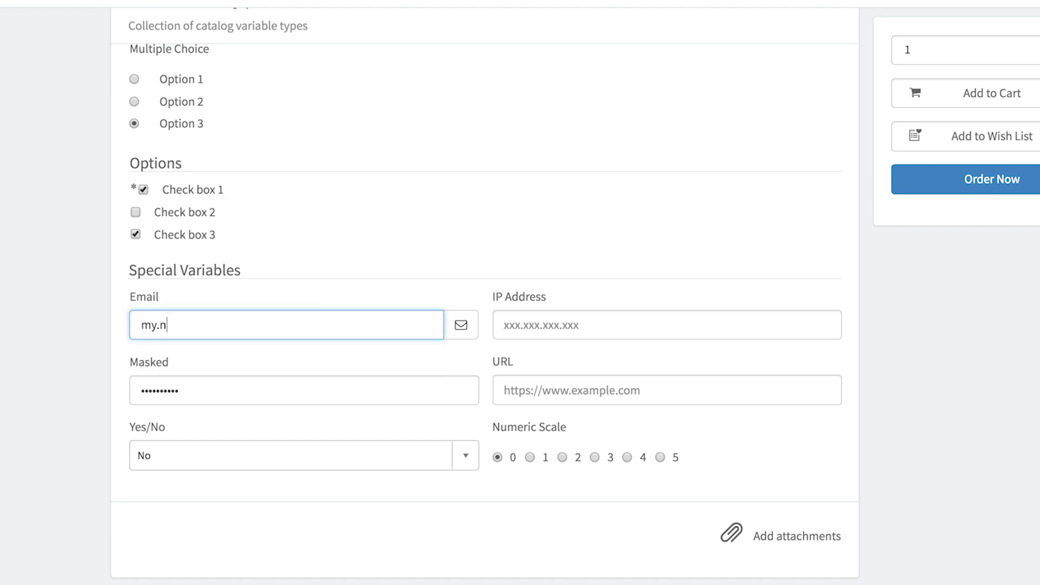
text(ame)
key(BackSpace)
key(BackSpace)
key(BackSpace)
key(BackSpace)
key(BackSpace)
key(BackSpace)
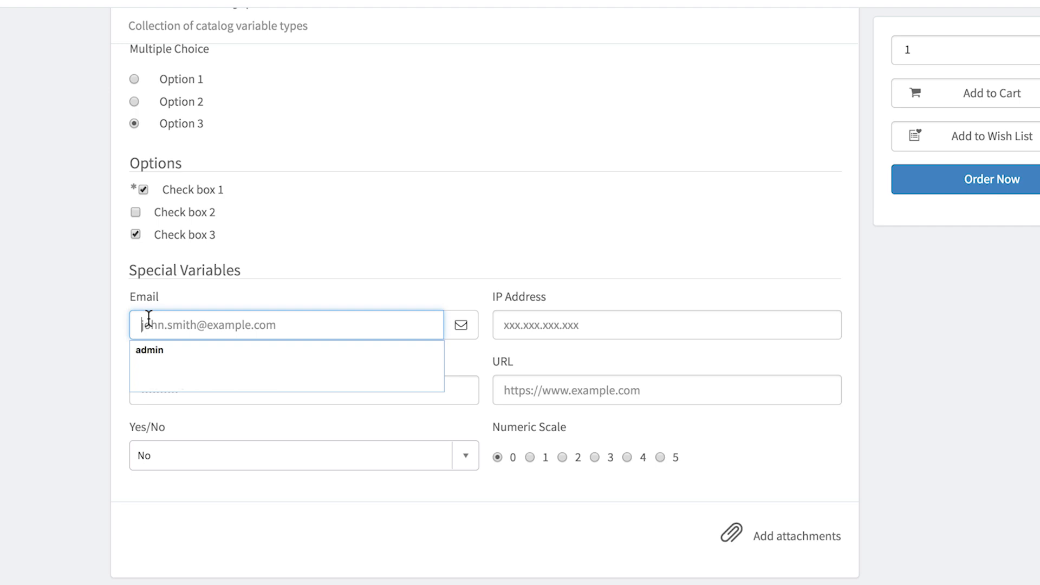
click(179, 298)
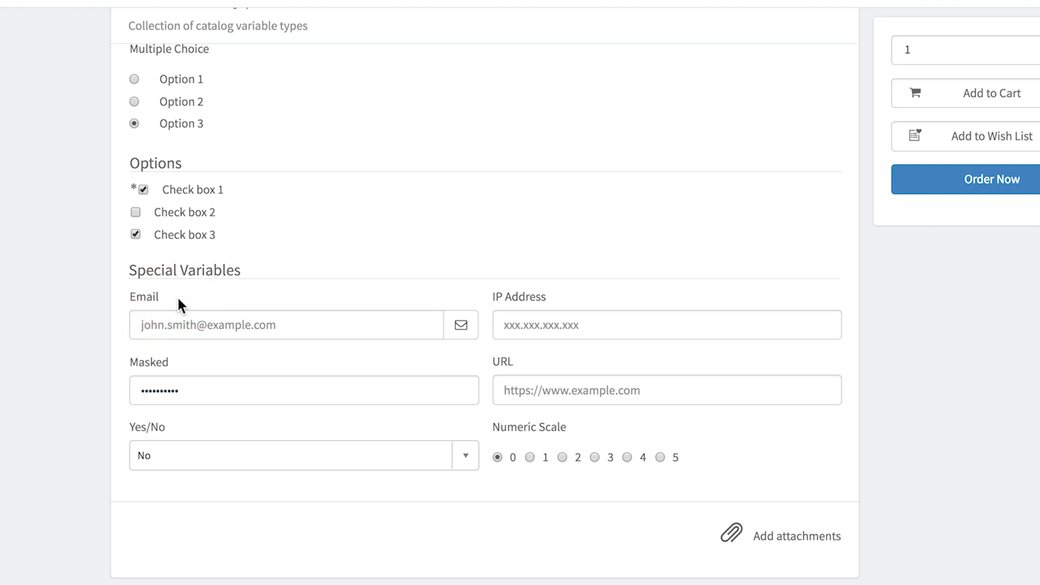
Replace the Masked field's value with 'password'
double_click(180, 383)
key(BackSpace)
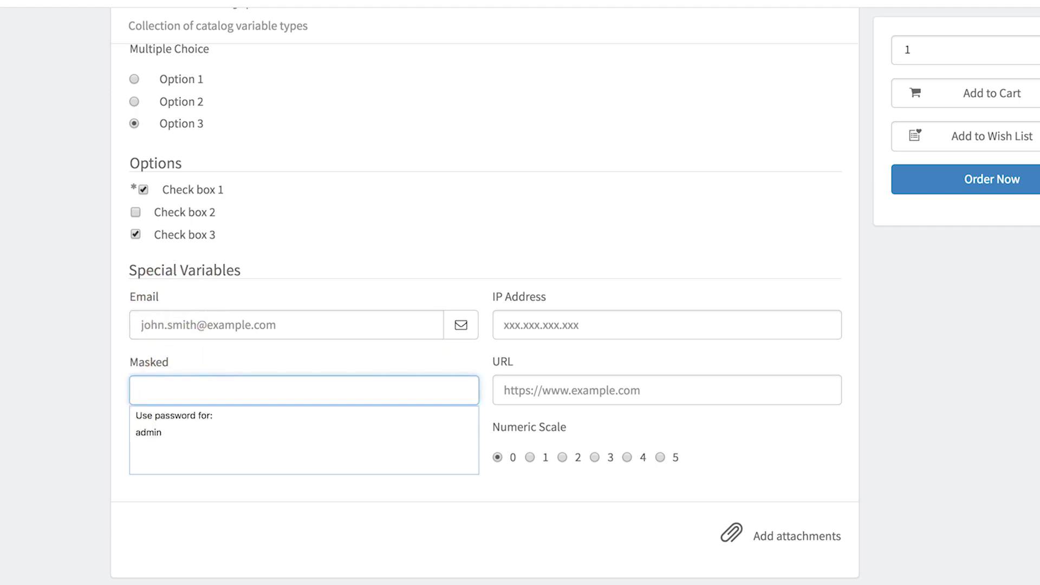
text(password)
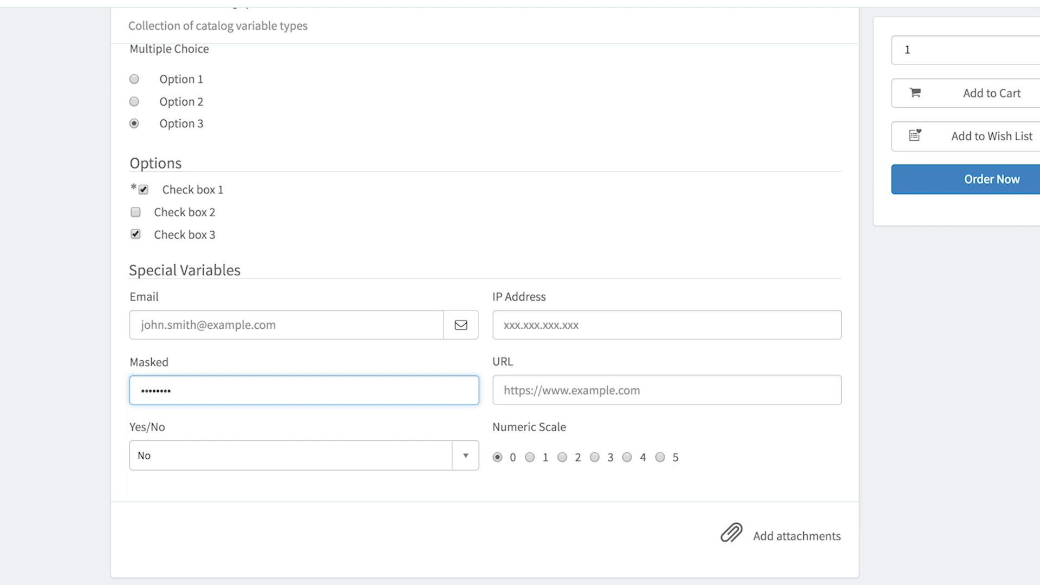
click(544, 392)
text(https)
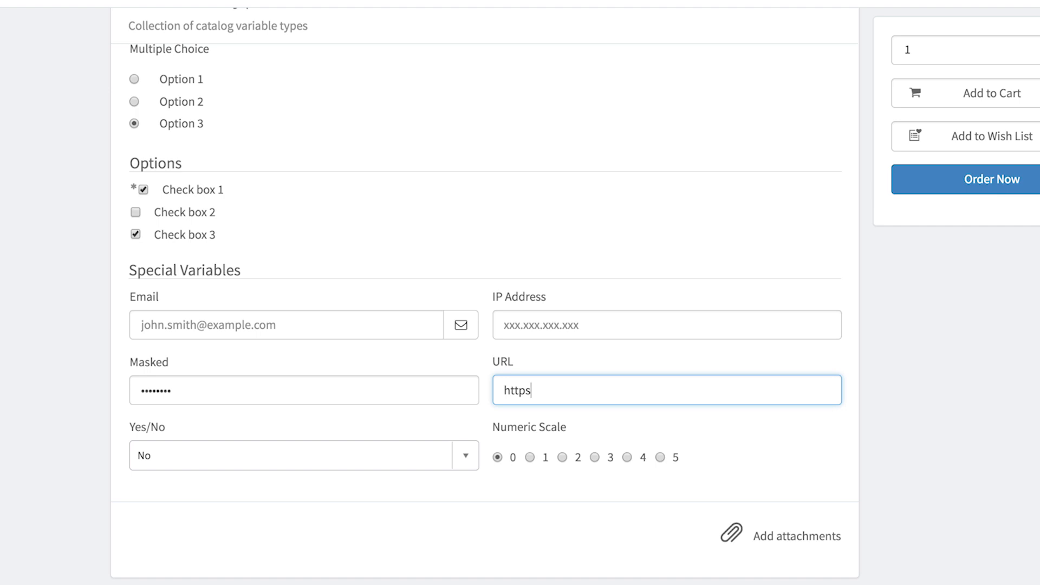
text(://www.servicenow.com)
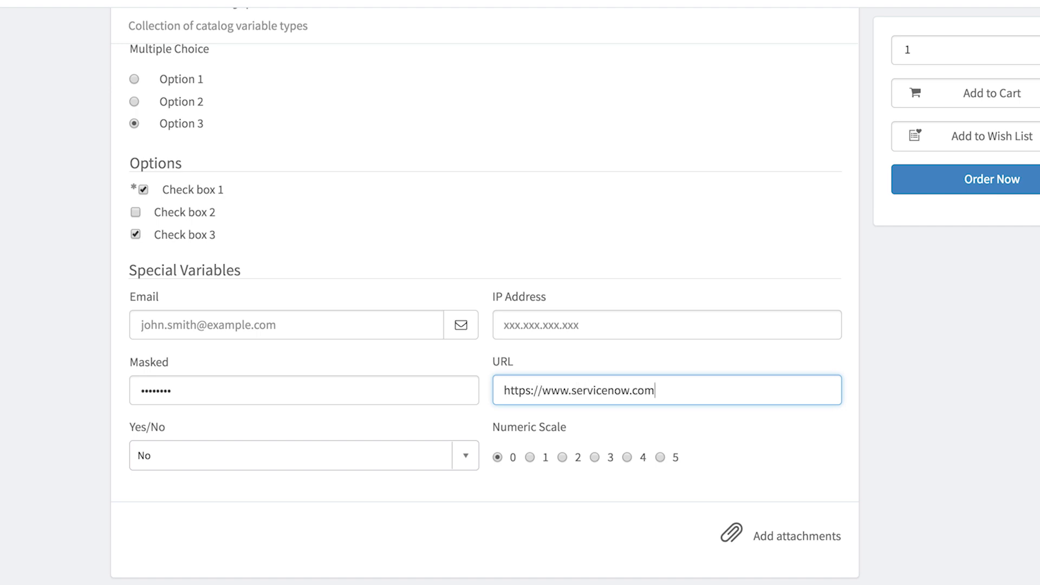
click(464, 455)
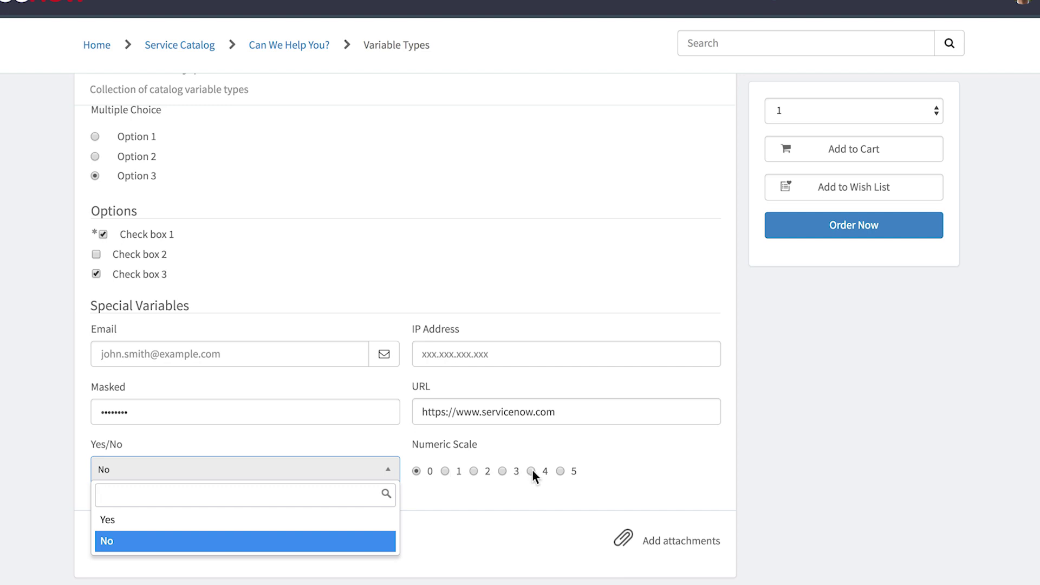
click(532, 471)
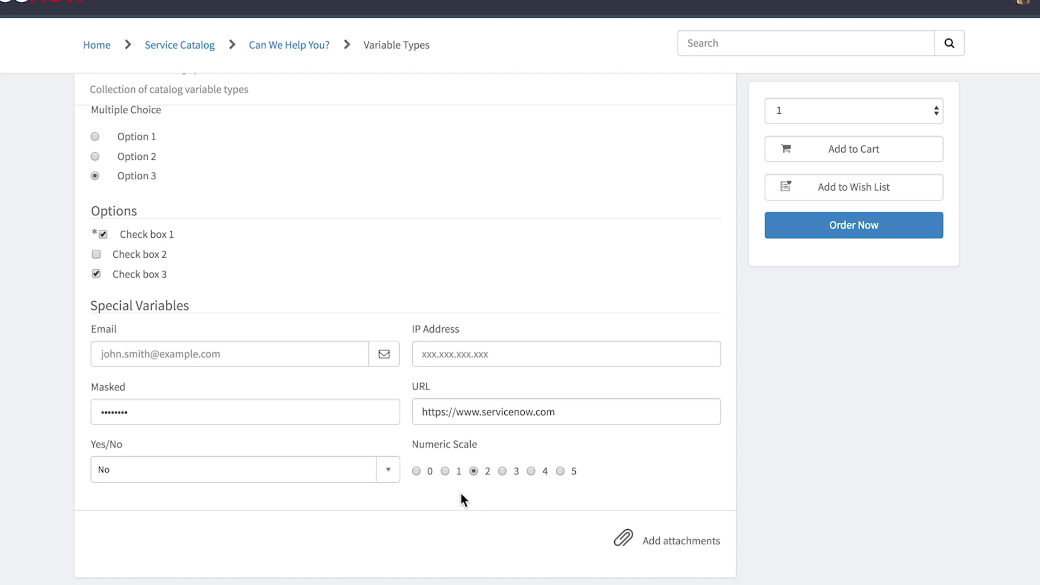
click(129, 20)
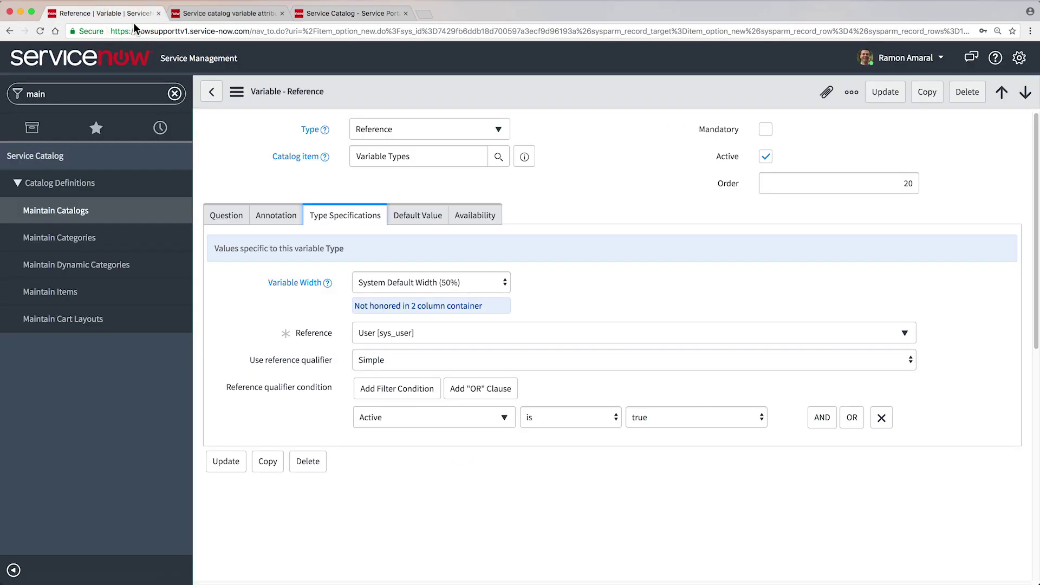
Tick 'Do not select the first choice' on the Numeric Scale variable and save it
click(211, 92)
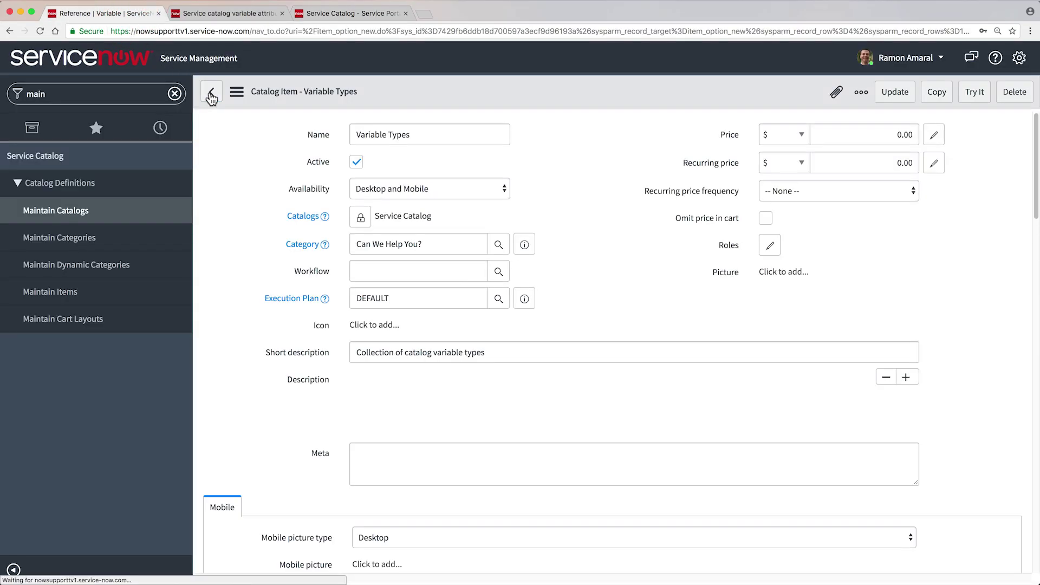
scroll(238, 150, down, 10)
scroll(238, 149, down, 5)
scroll(238, 150, down, 5)
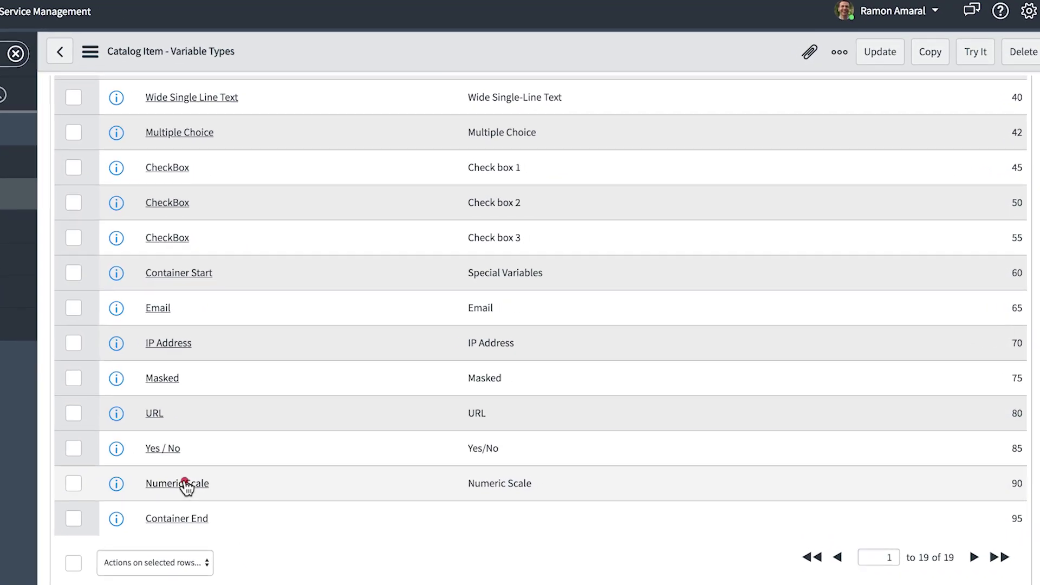
click(260, 463)
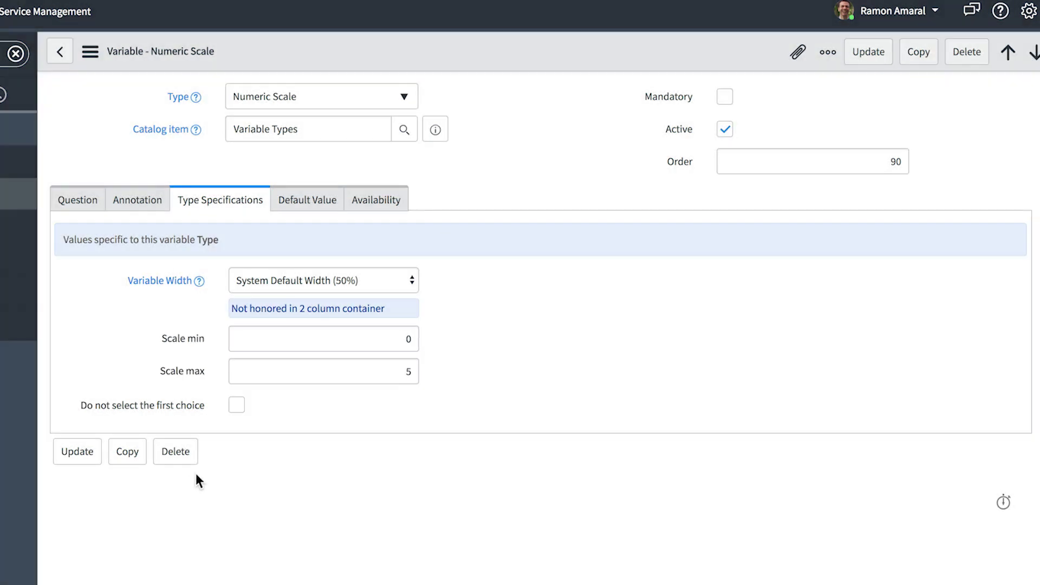
click(239, 407)
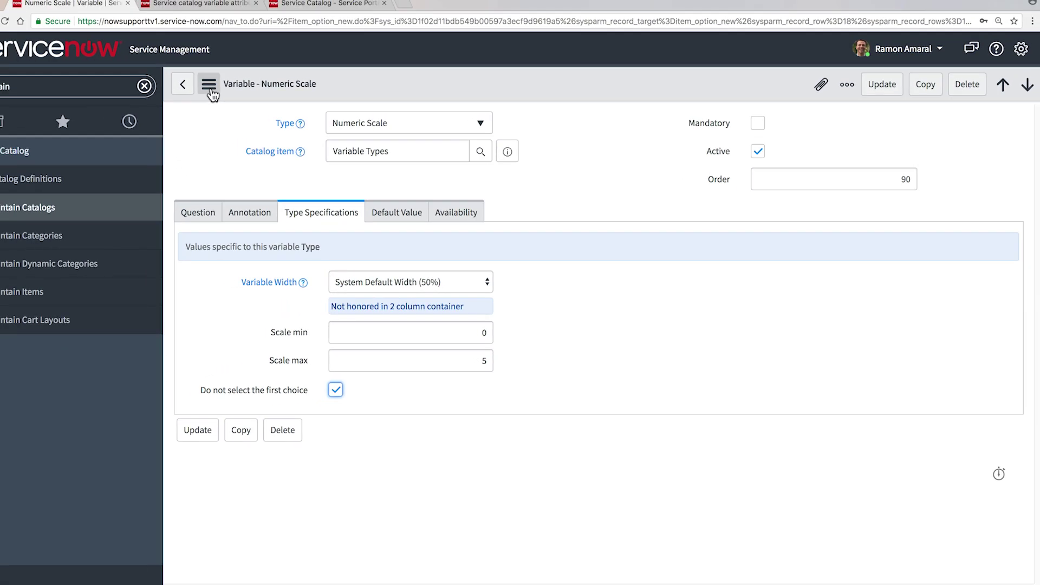
click(238, 92)
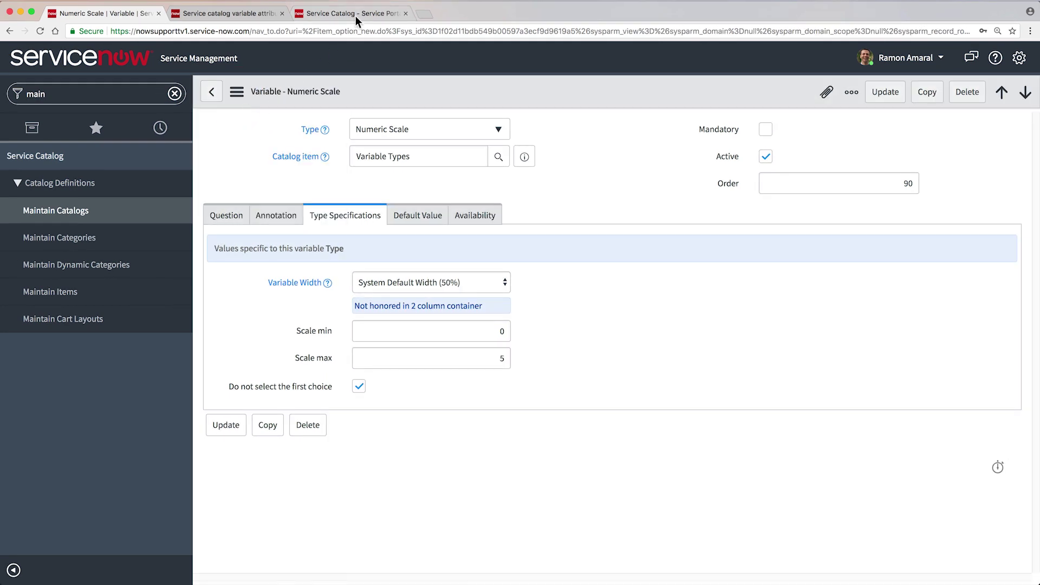